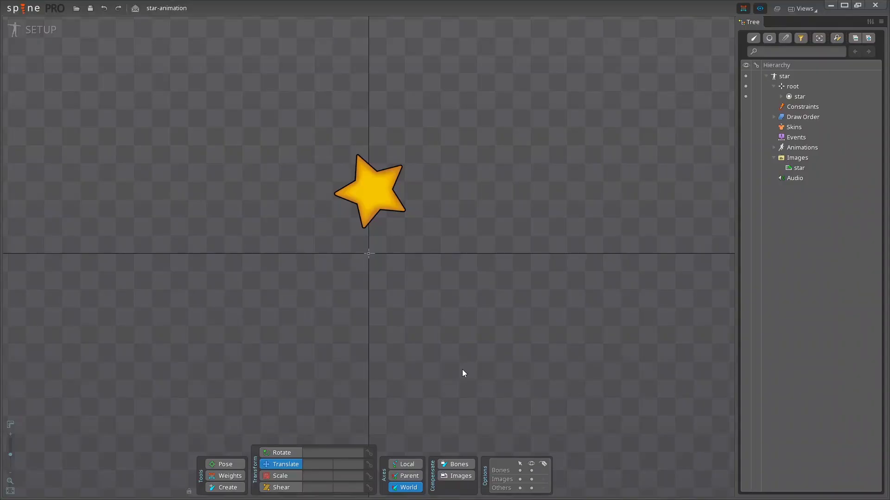
- Animate the star bone by keying a lowered position at frame 20 and a position right of the origin at frame 30
click(373, 191)
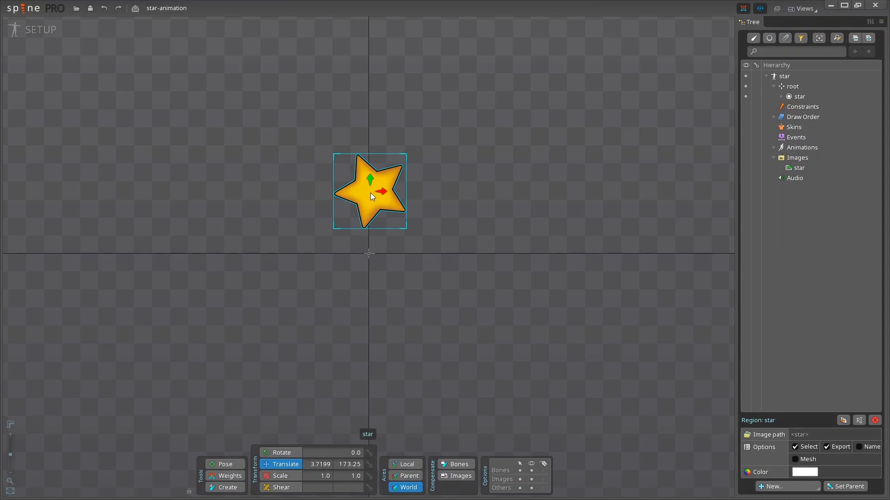
mouse_move(371, 193)
mouse_down()
mouse_move(252, 205)
mouse_move(205, 252)
mouse_move(318, 315)
mouse_move(455, 296)
mouse_move(522, 254)
mouse_move(370, 196)
mouse_up()
click(165, 389)
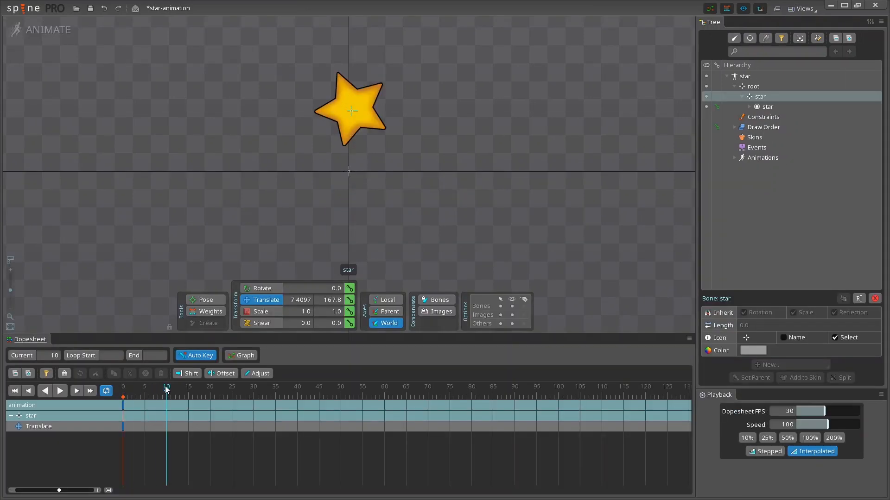
drag(330, 117, 346, 231)
click(210, 391)
drag(210, 393, 253, 393)
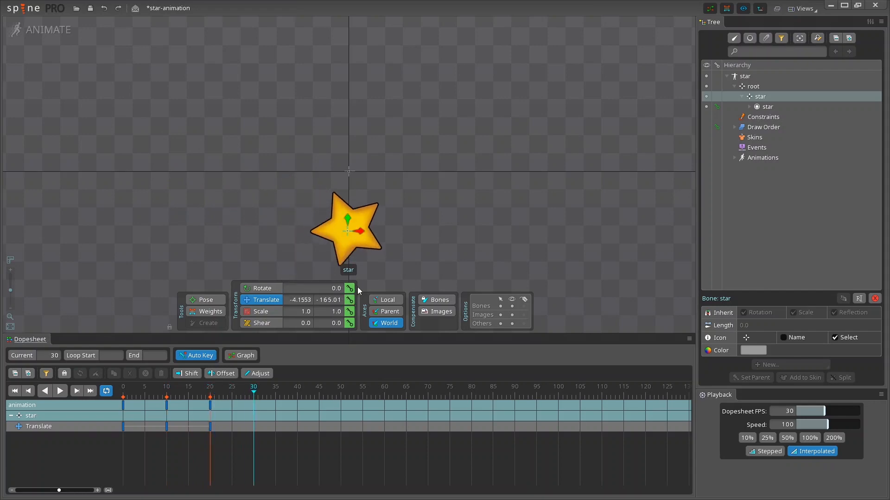
drag(352, 231, 466, 166)
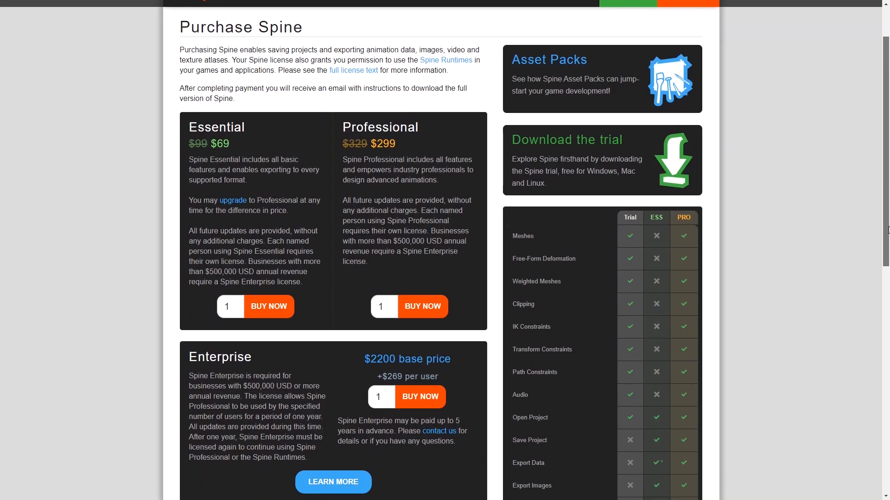
drag(887, 231, 887, 273)
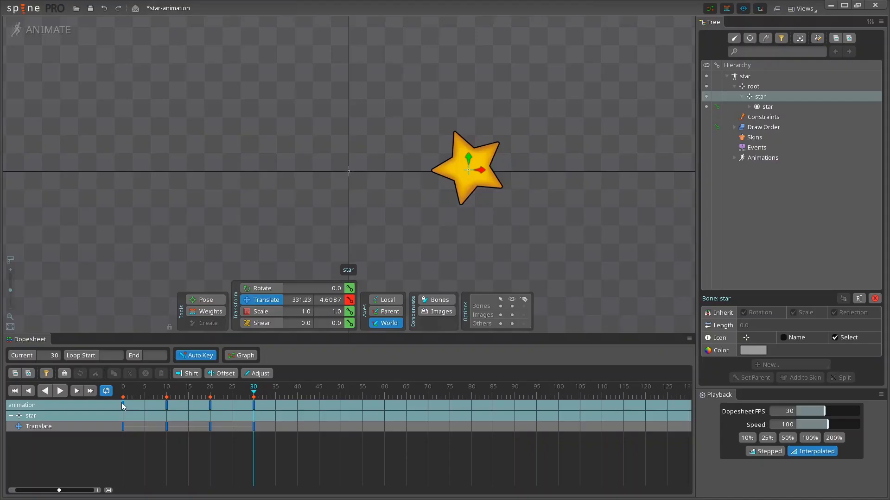
- Copy the star's translate key from frame 0 to frame 40 and play the animation
click(123, 426)
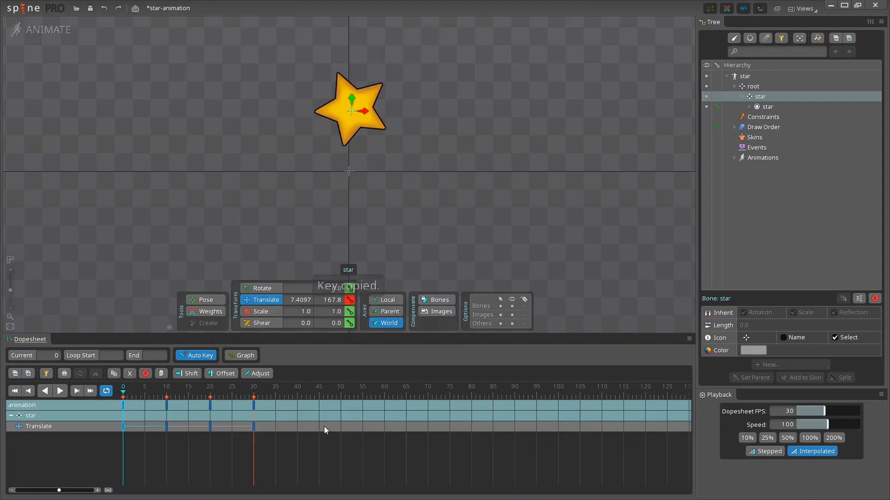
key(ctrl+c)
click(298, 393)
key(ctrl+v)
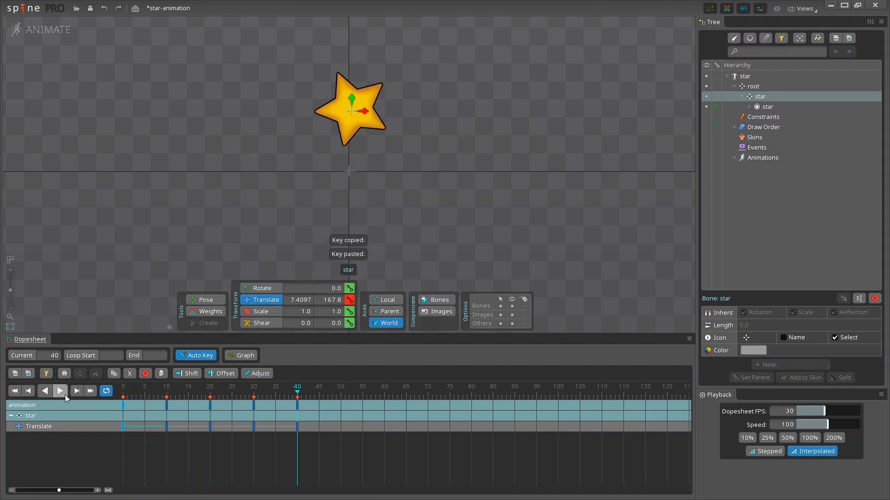
click(62, 392)
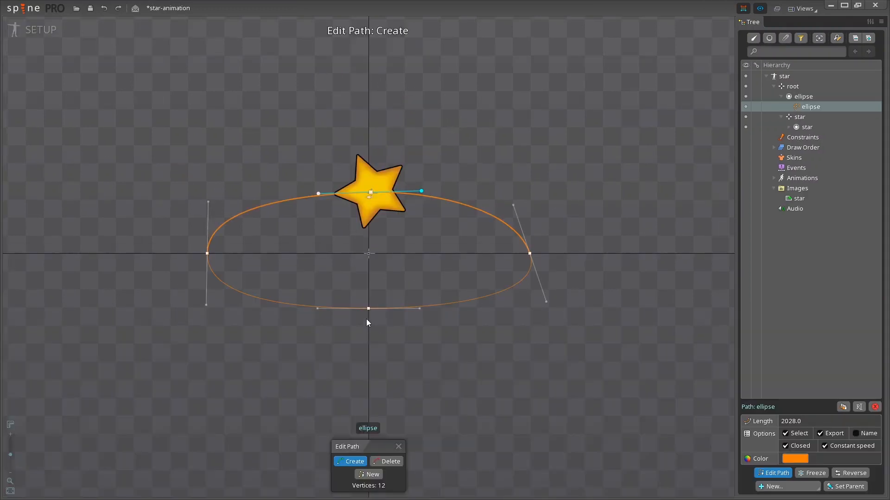
- Lower the bottom point of the ellipse path and slide the star back along it with the path constraint's position
click(368, 320)
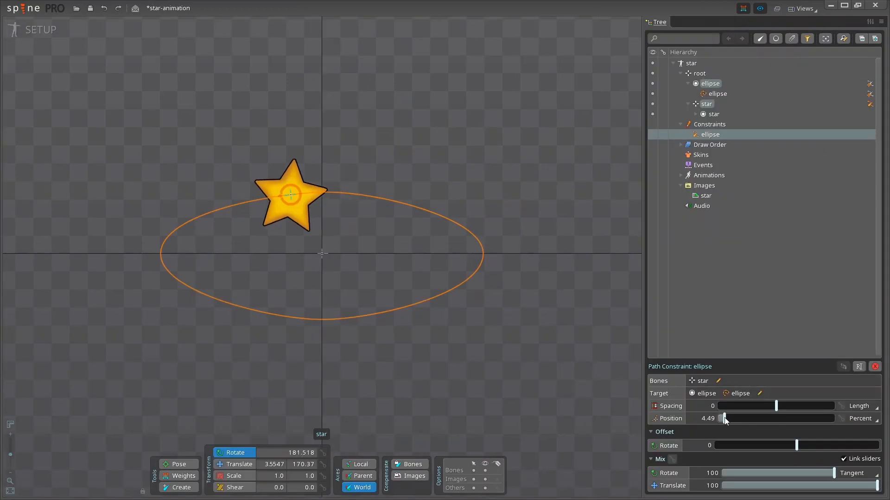
mouse_move(734, 418)
mouse_down()
mouse_move(830, 419)
mouse_move(719, 419)
mouse_up()
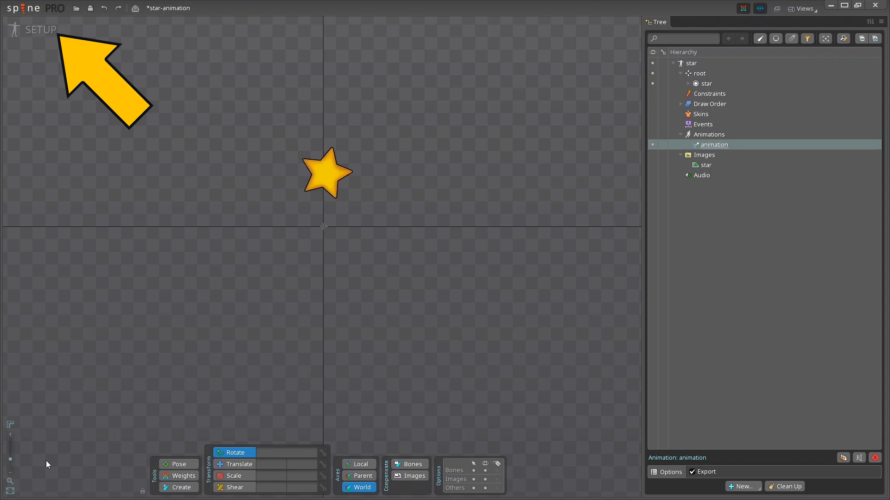
- Create a bone about 141 units long inside the star, parented to the root and bound to the star image
click(187, 490)
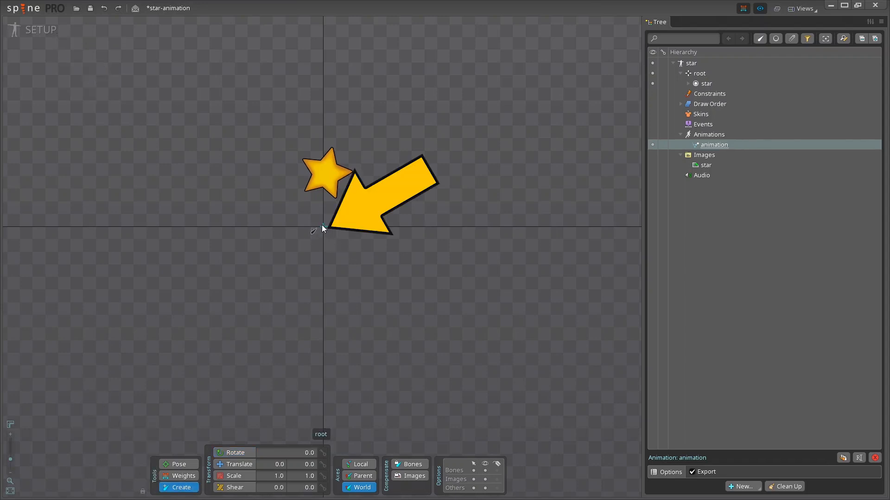
key(ctrl)
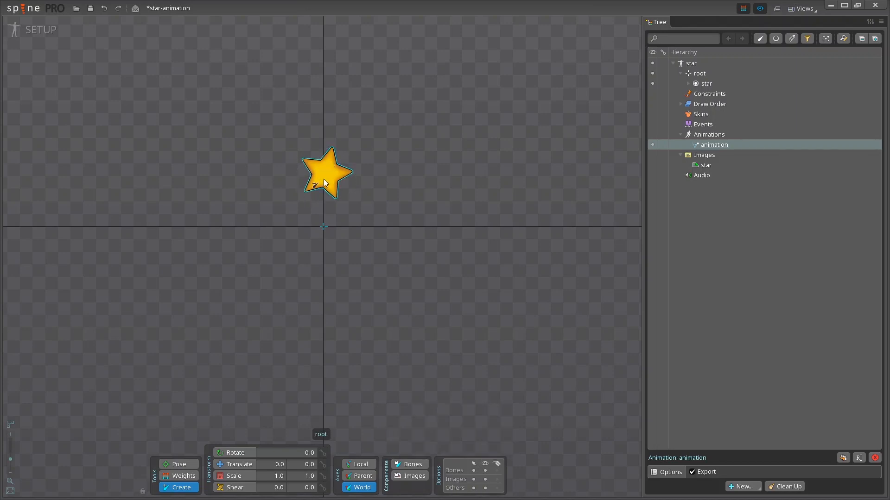
drag(323, 184, 332, 154)
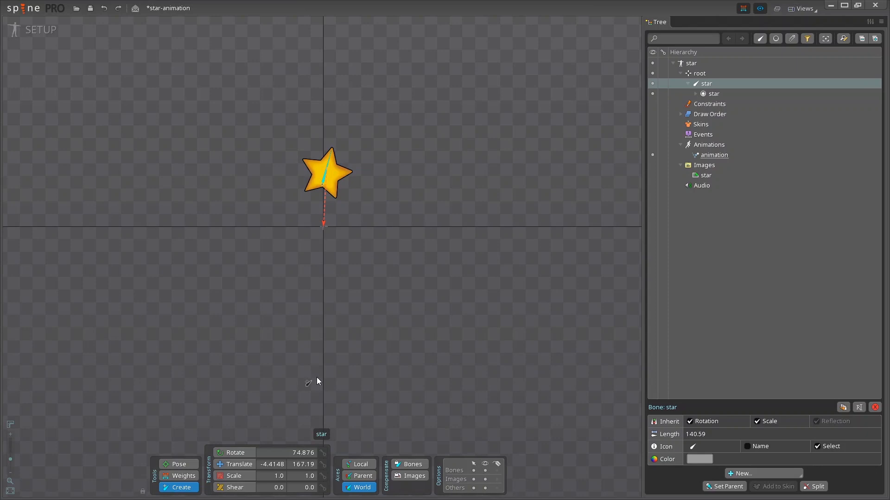
- Add a new path named "ellipse" under the root bone
click(325, 229)
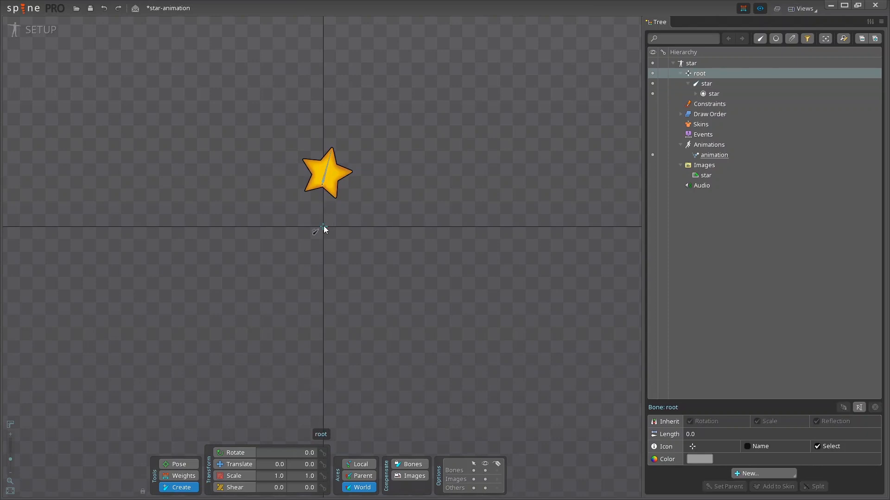
click(777, 473)
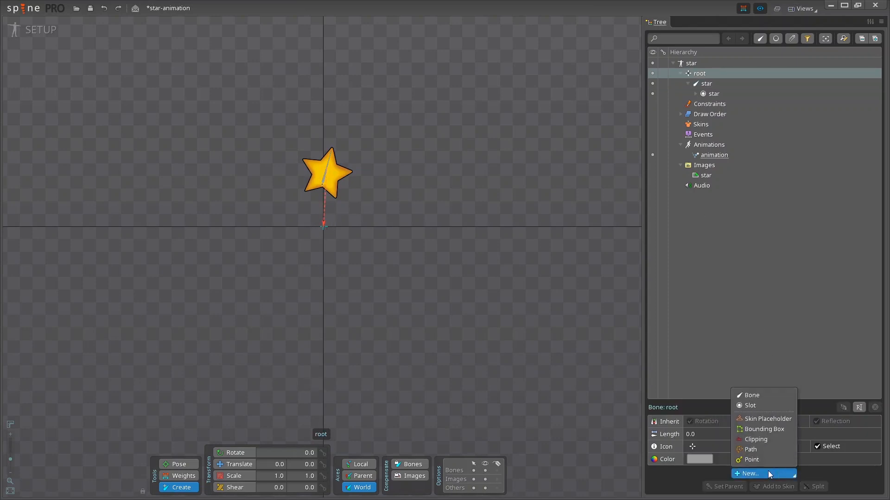
click(751, 449)
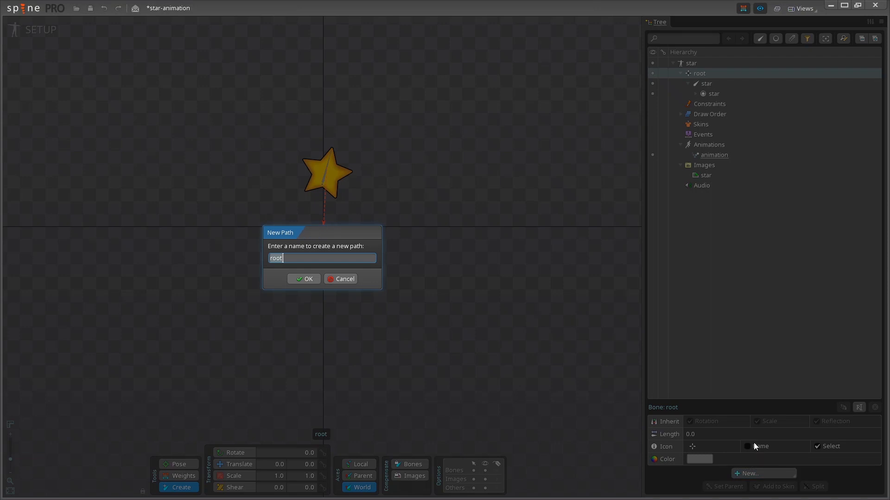
text(ellipse)
key(Return)
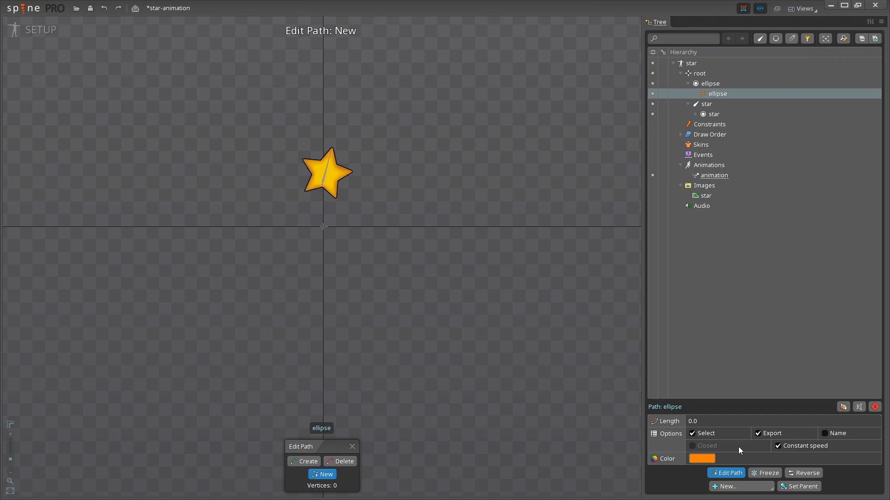
- Draw a closed, tilted loop of six path points that passes behind the star and back below it
click(398, 152)
click(352, 158)
click(276, 198)
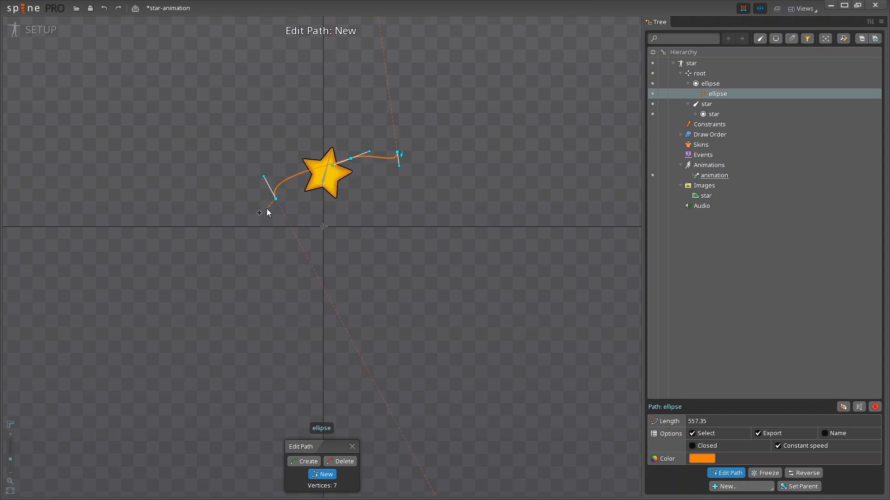
click(242, 241)
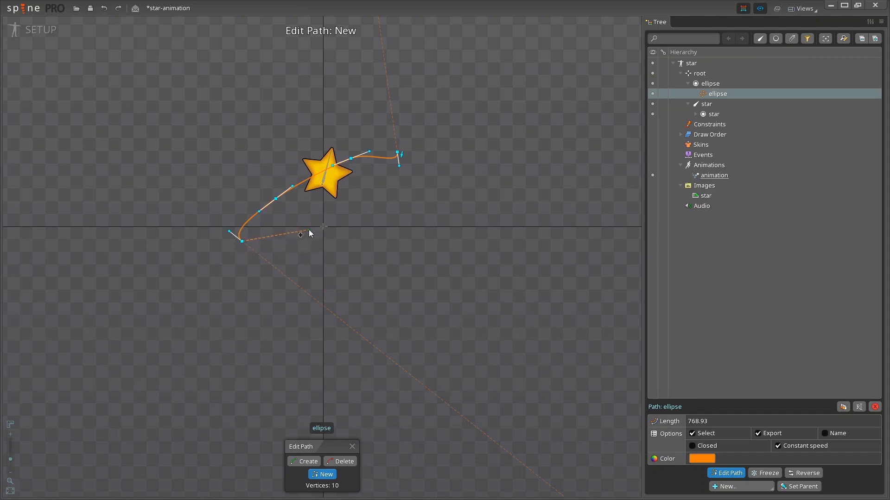
click(308, 230)
click(378, 202)
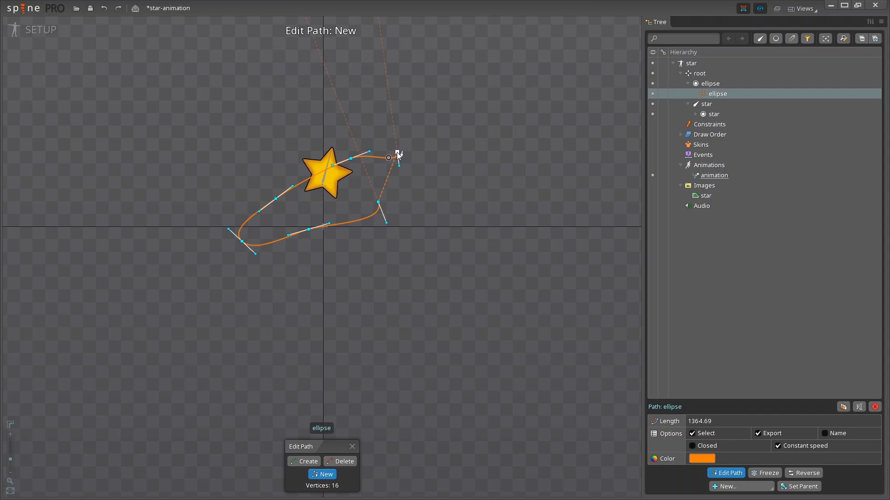
click(397, 153)
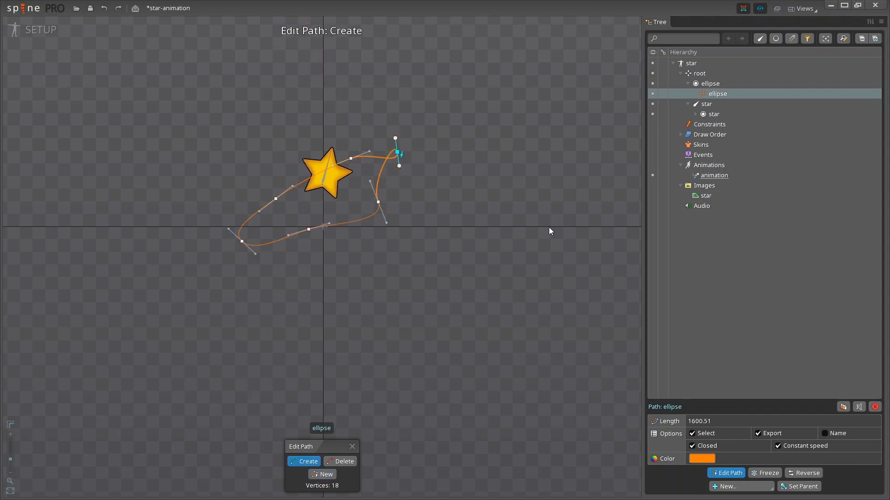
- Smooth the right side of the ellipse path by rotating its two right-hand tangent handles and moving the bottom middle point down
scroll(400, 165, up, 3)
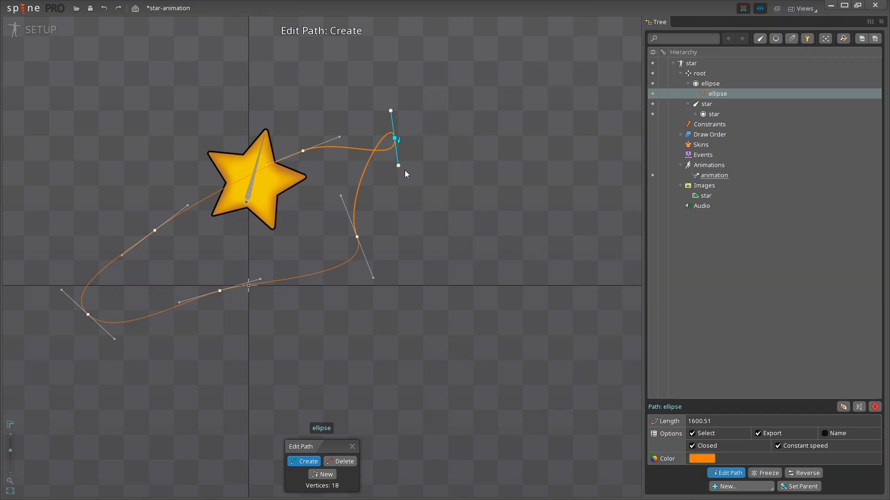
drag(398, 168, 382, 115)
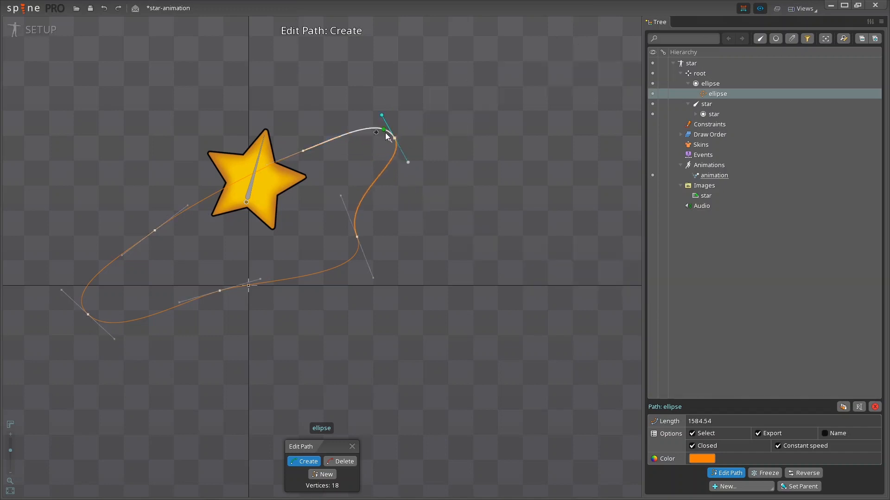
drag(374, 278, 328, 264)
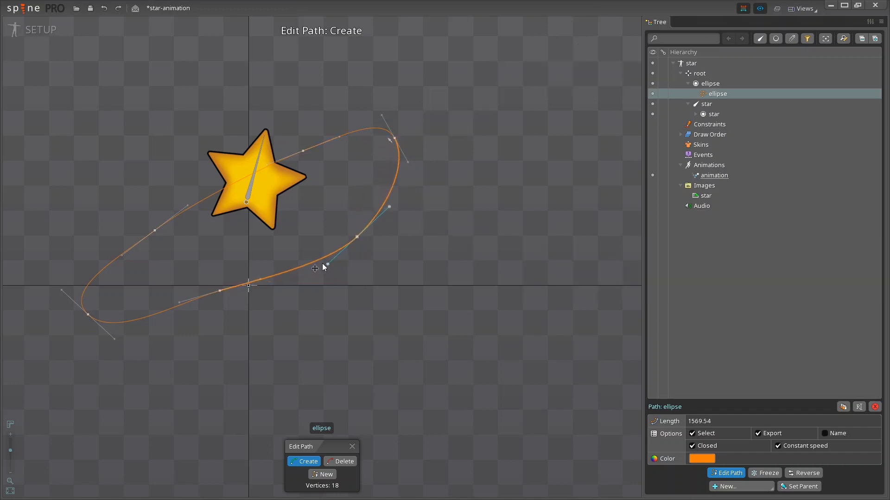
drag(220, 294, 208, 317)
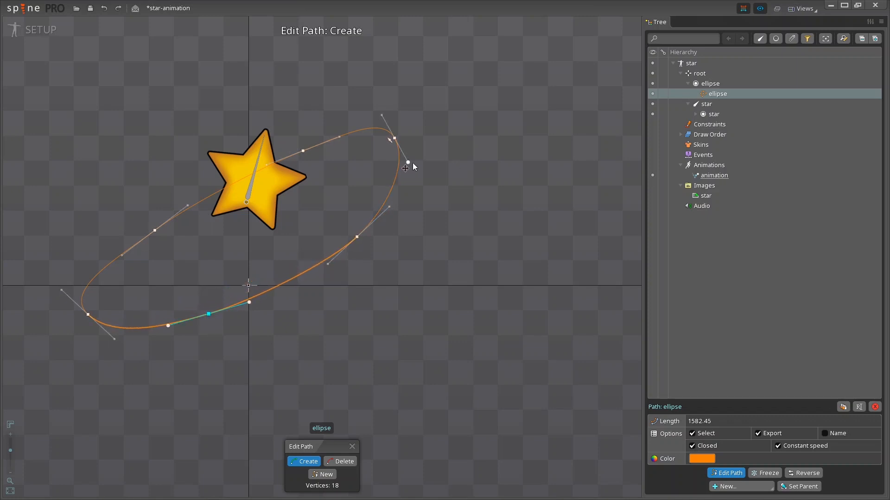
- Shift the path's upper-right end point outward, refine the left end's point and tangent handles into an ellipse, and finish path editing
drag(394, 138, 405, 147)
drag(61, 290, 74, 282)
drag(88, 315, 101, 313)
drag(114, 343, 108, 334)
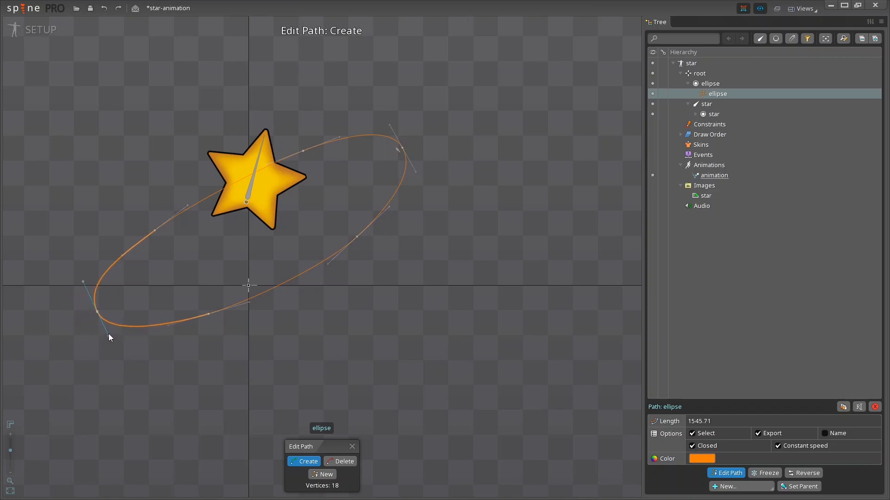
drag(82, 286, 83, 288)
scroll(398, 248, down, 1)
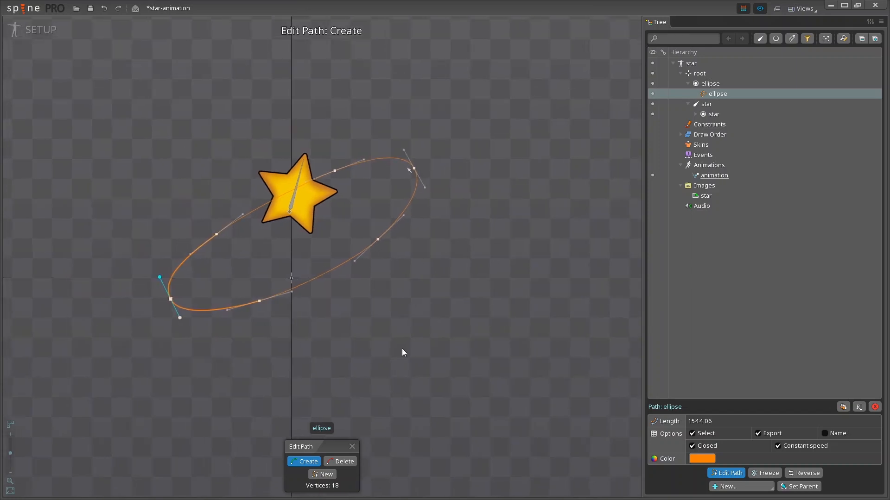
click(352, 446)
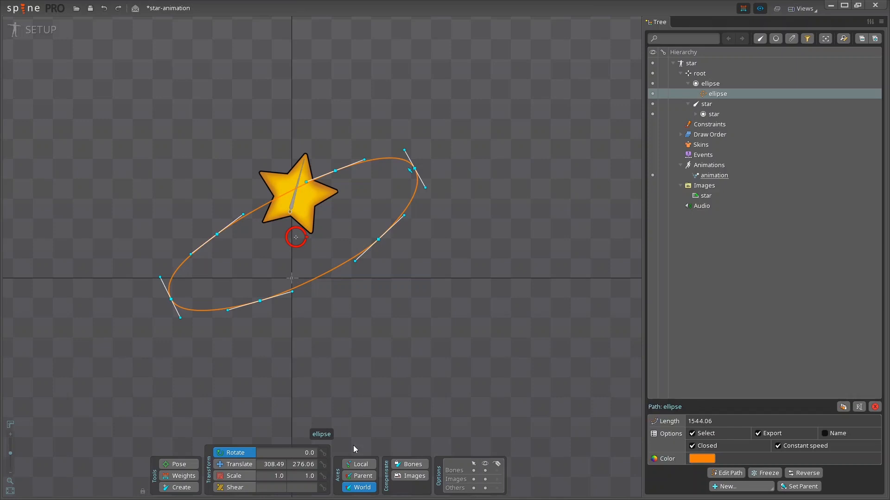
- Create a path constraint named "ellipse" on the star bone with the ellipse path as its target
click(293, 202)
click(745, 473)
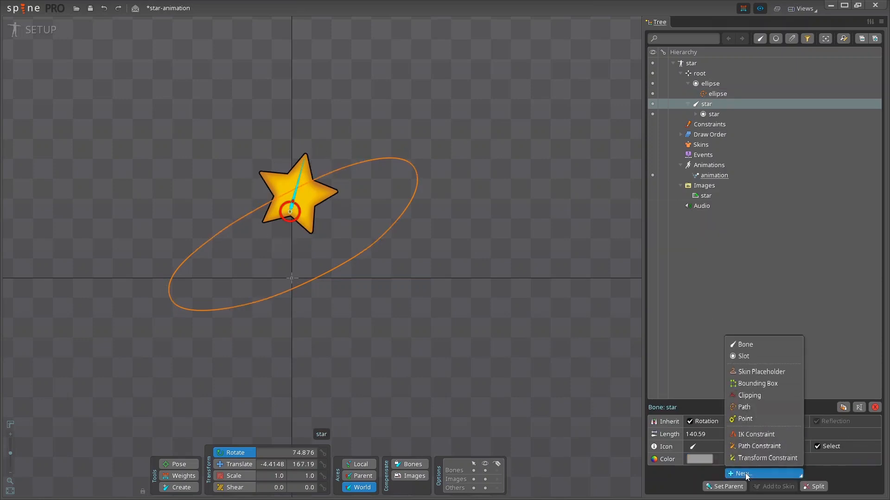
click(767, 448)
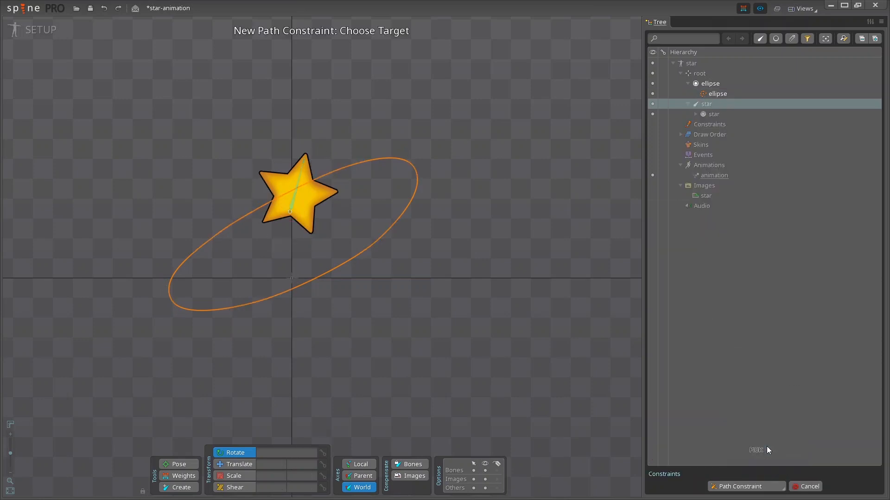
click(418, 188)
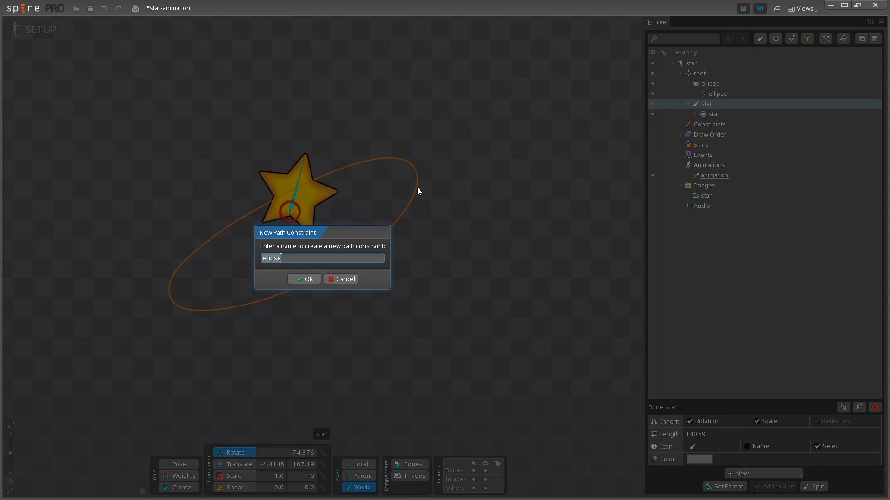
click(307, 279)
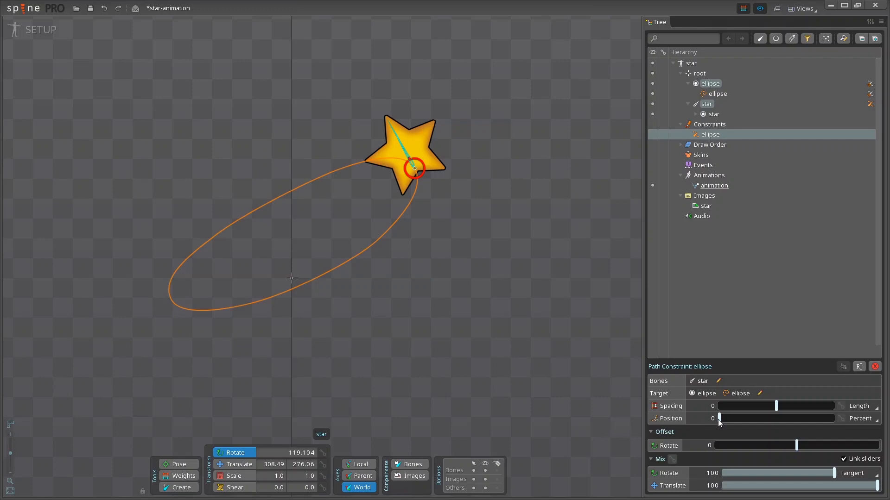
- Test the star's travel along the path by varying the constraint's position and its offset rotation to -127.2
mouse_move(719, 419)
mouse_down()
mouse_move(887, 424)
mouse_move(861, 415)
mouse_move(889, 416)
mouse_move(870, 402)
mouse_up()
mouse_move(741, 435)
mouse_down()
mouse_move(785, 437)
mouse_move(739, 438)
mouse_up()
drag(832, 419, 503, 395)
- Reset the path constraint's position and offset rotation to 0
double_click(690, 417)
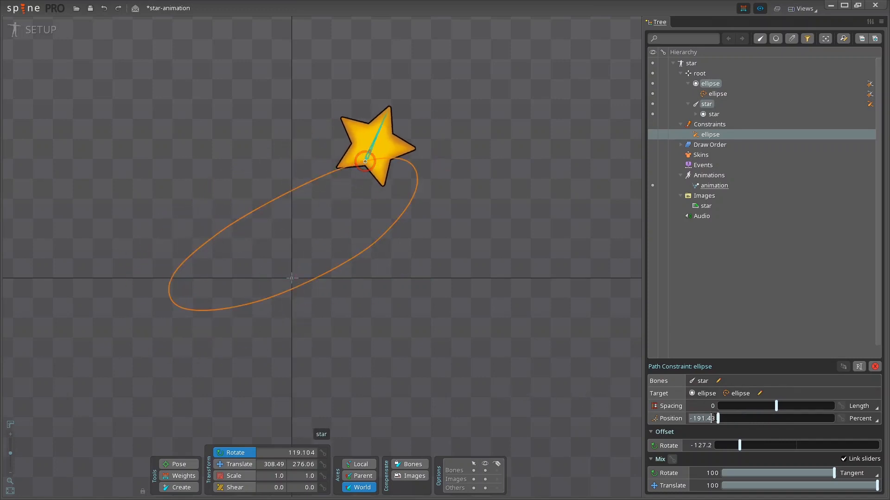
text(0)
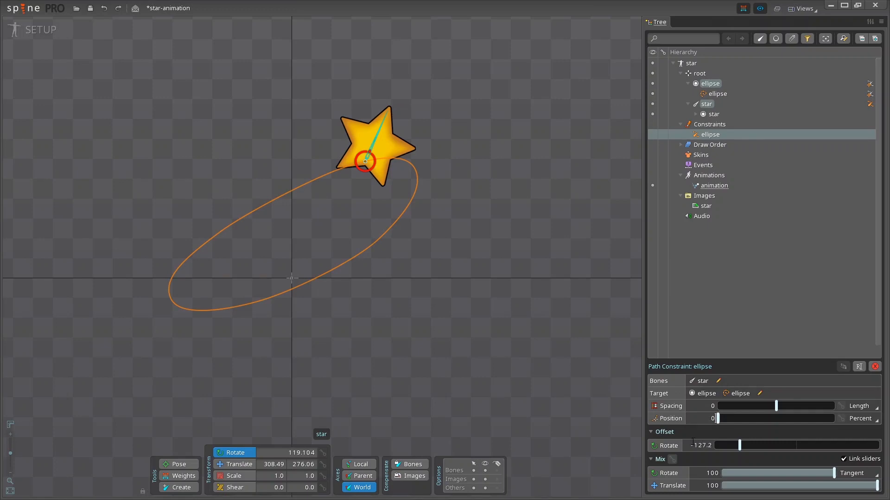
double_click(695, 445)
text(0)
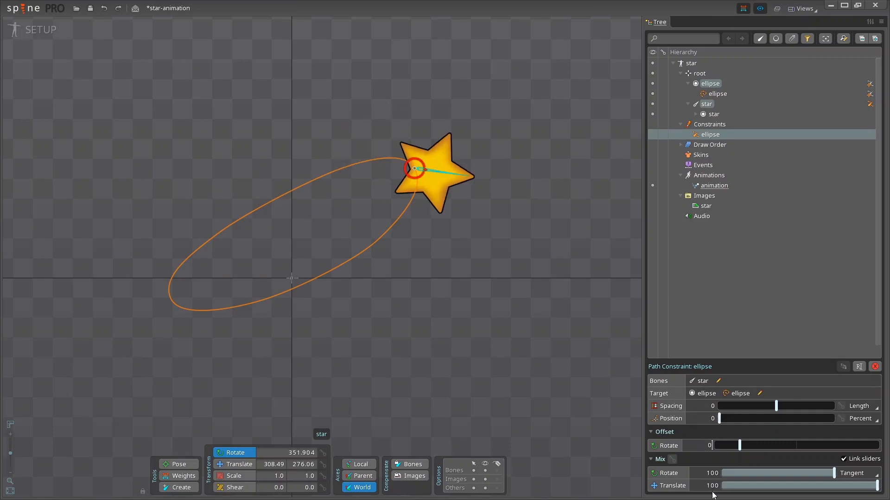
- Switch to Animate mode and key the ellipse path constraint's position at 0 on frame 0
key(Return)
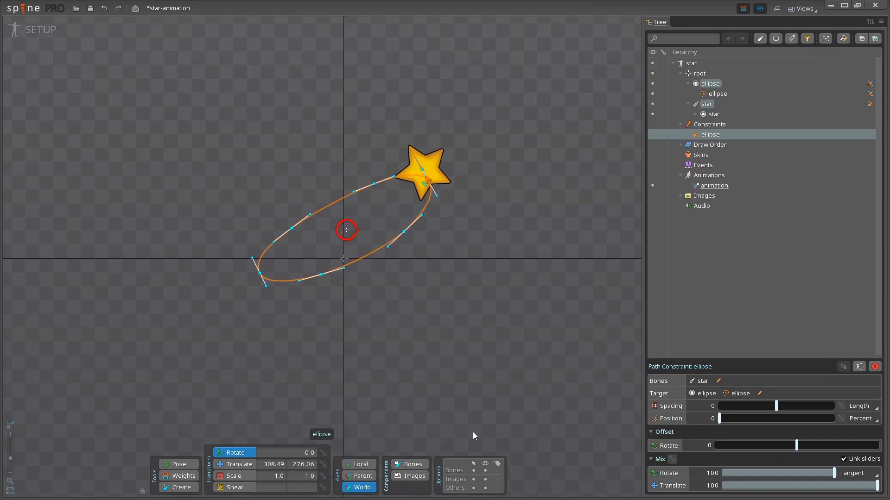
click(25, 32)
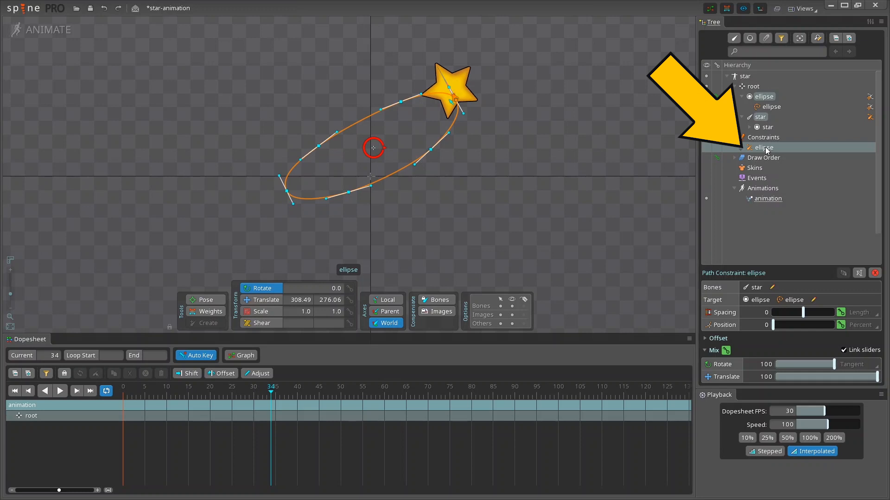
click(124, 398)
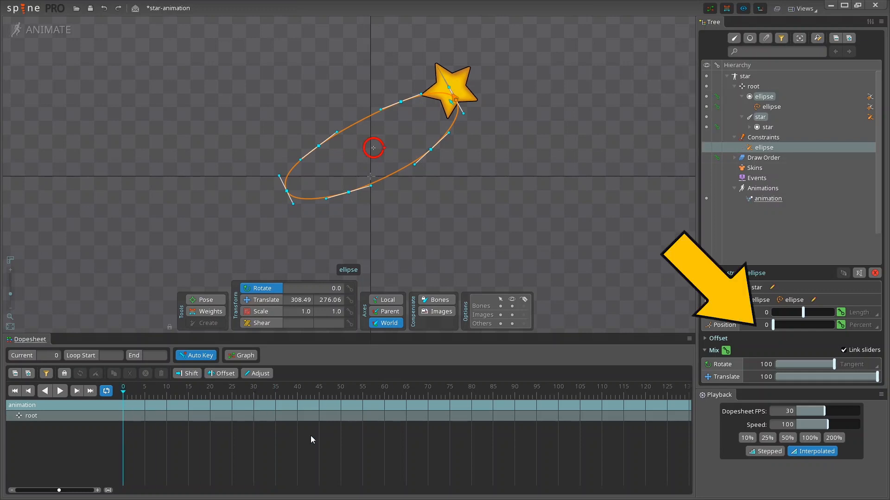
click(840, 325)
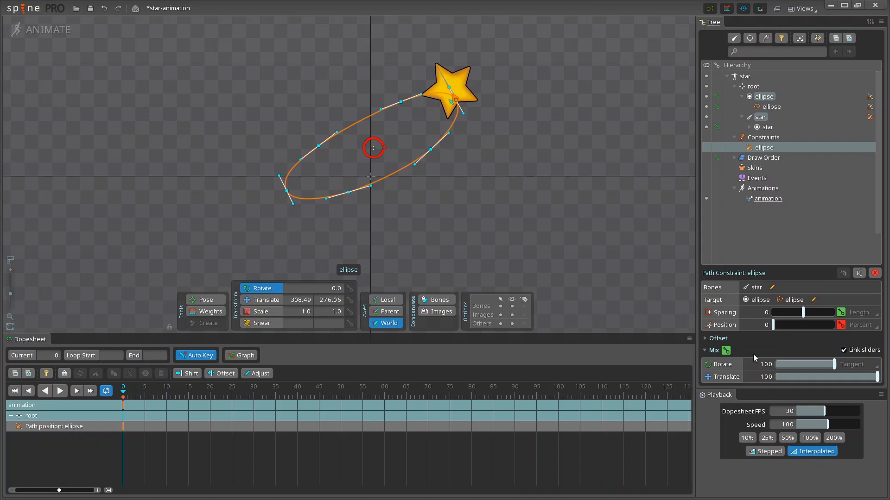
- Key the ellipse constraint's position at 50 on frame 20 and 100 on frame 40, and play the animation to check it
drag(120, 397, 210, 398)
key(Return)
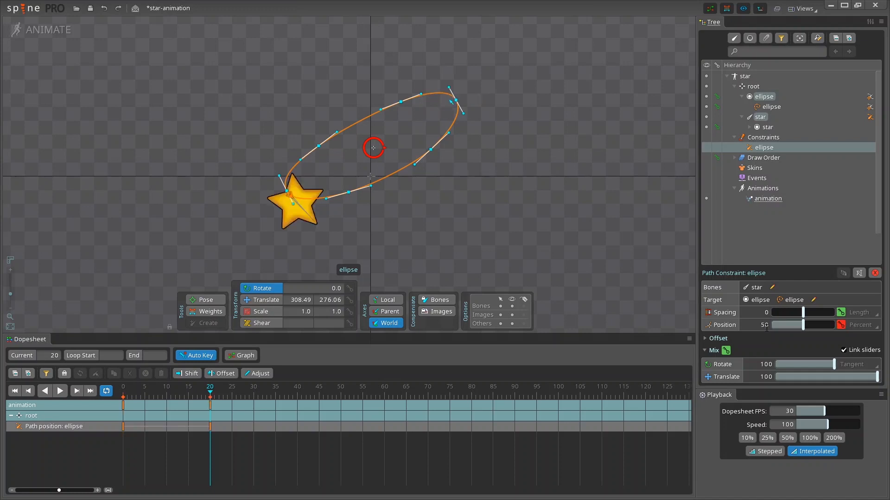
drag(215, 396, 298, 398)
click(765, 325)
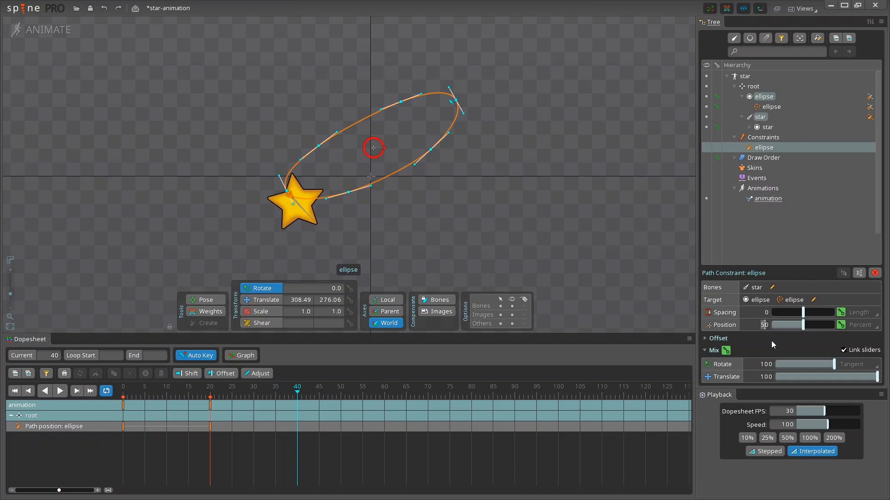
text(100)
key(Return)
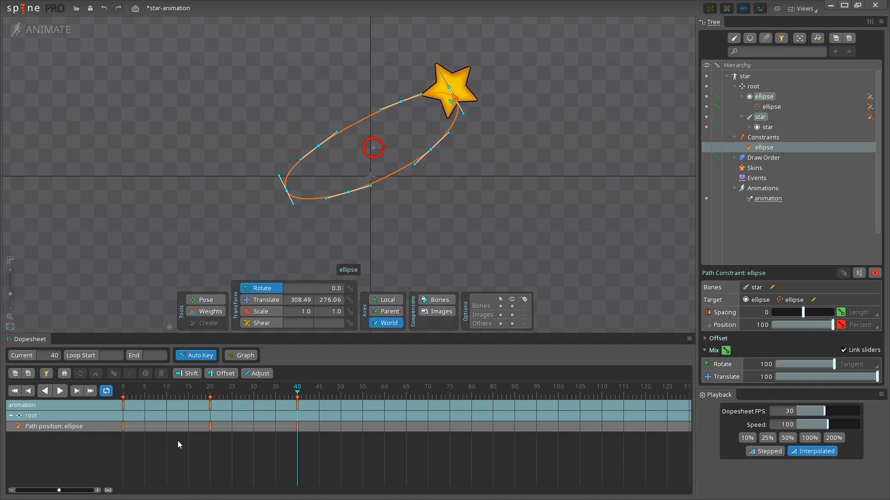
click(60, 394)
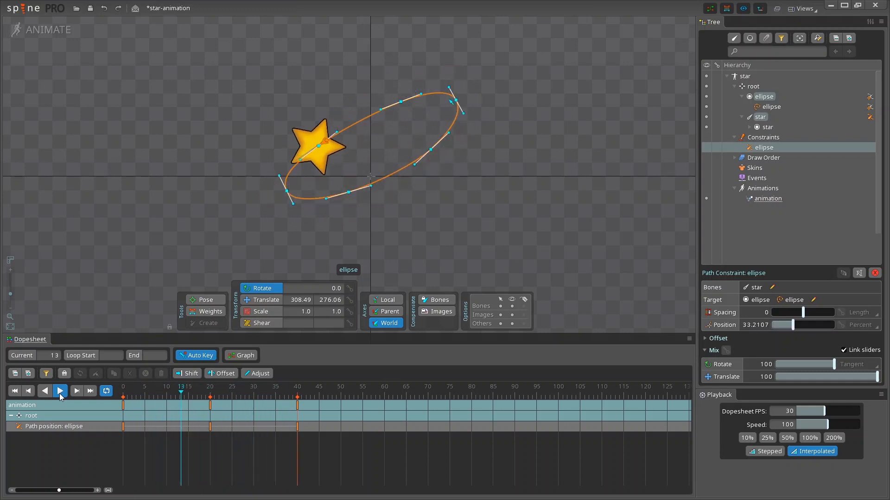
click(60, 393)
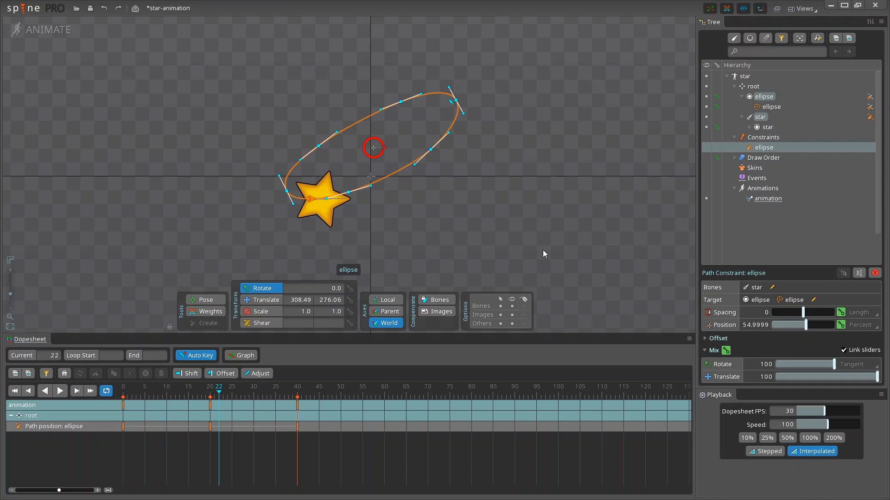
- Select the ellipse path attachment and return the timeline to frame 0
click(772, 107)
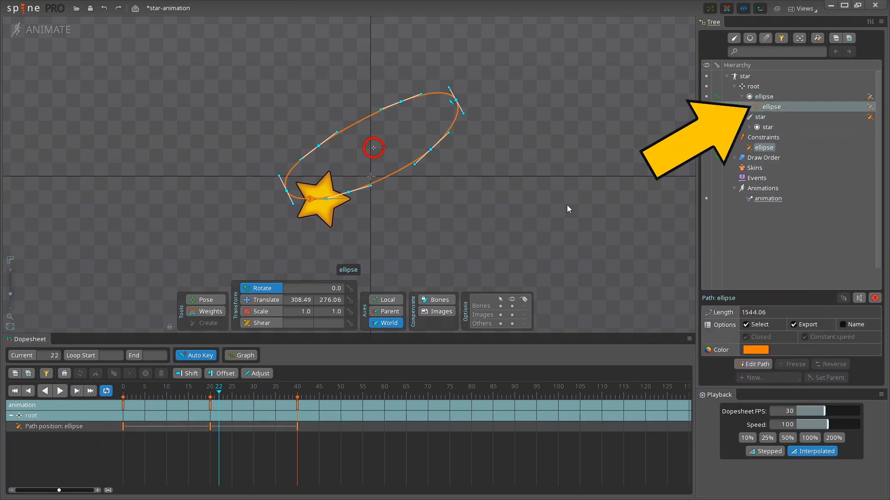
drag(220, 391, 123, 390)
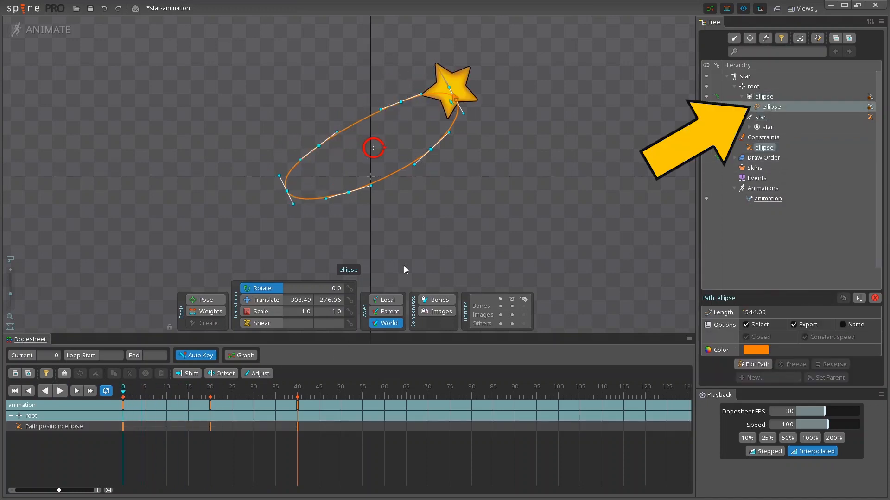
- Try rotating, moving and scaling the ellipse path at frame 0
drag(563, 143, 583, 296)
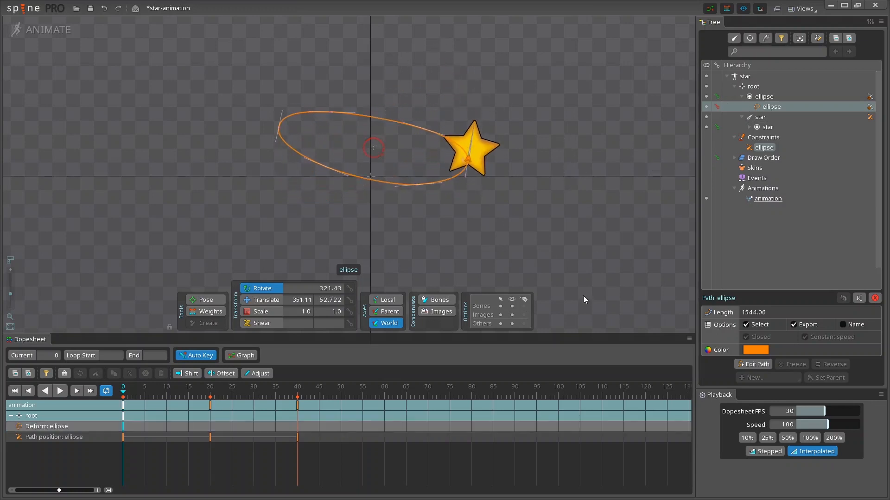
key(v)
drag(375, 151, 366, 126)
drag(464, 159, 485, 157)
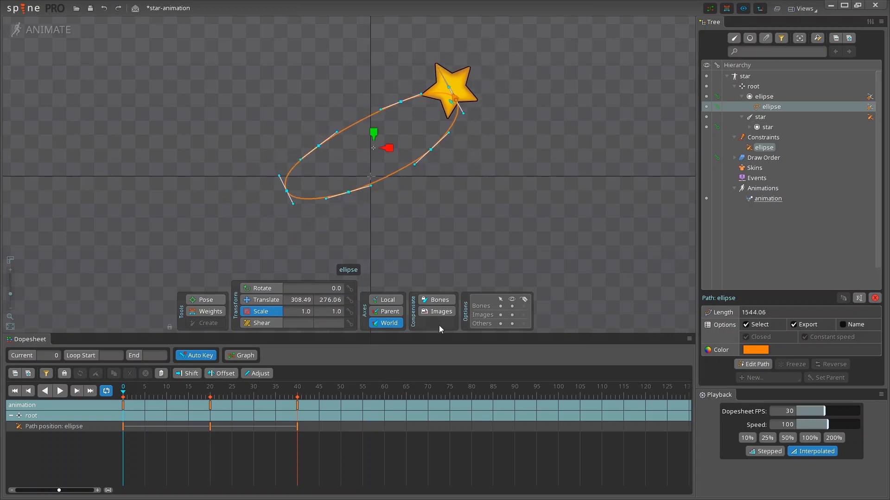
- Key the ellipse path's deform with a tiny rotation on frame 0, and rotate it about 55° clockwise on frame 20
click(249, 289)
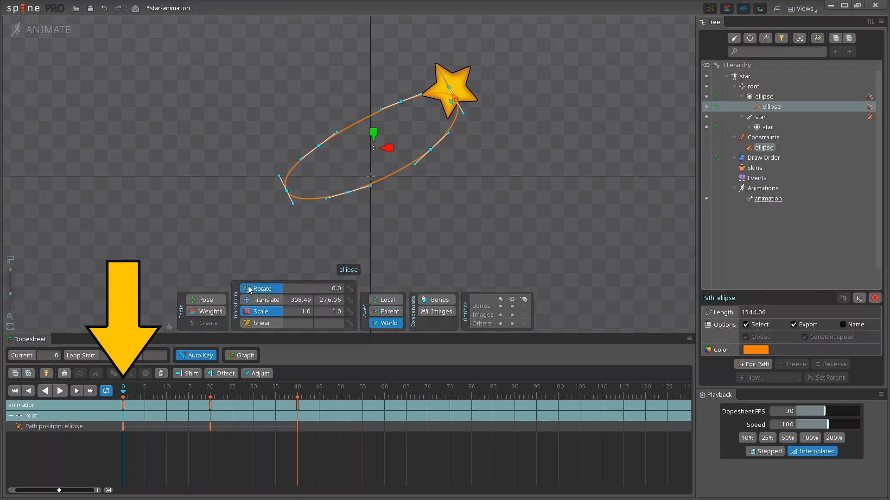
drag(509, 130, 510, 132)
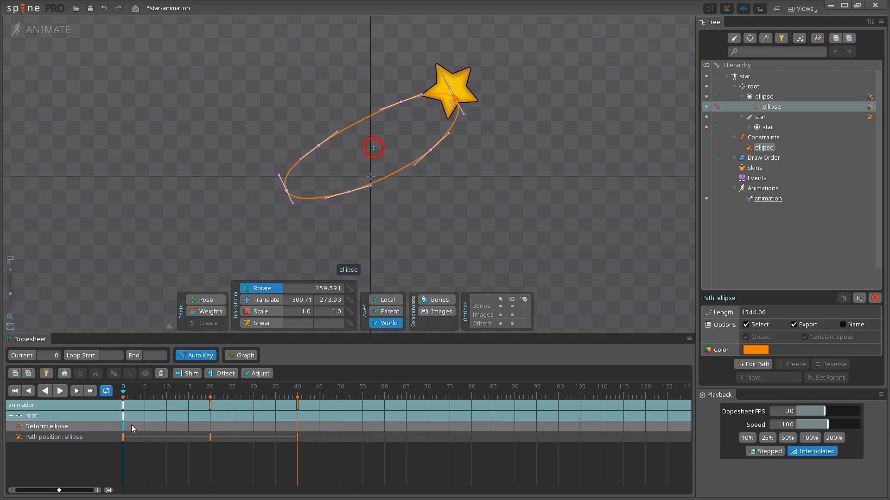
click(132, 393)
drag(133, 394, 210, 394)
drag(593, 96, 522, 270)
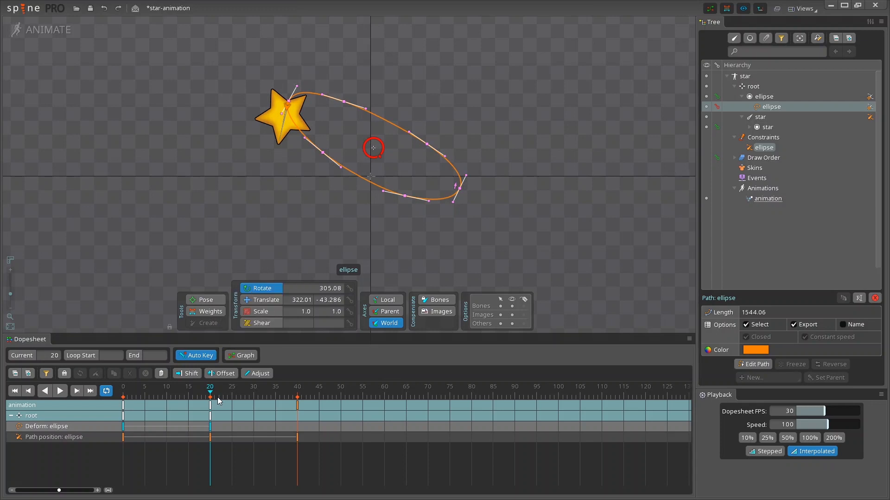
- Copy the ellipse path's deform key from frame 0 to frame 40 and play back the animation
click(124, 427)
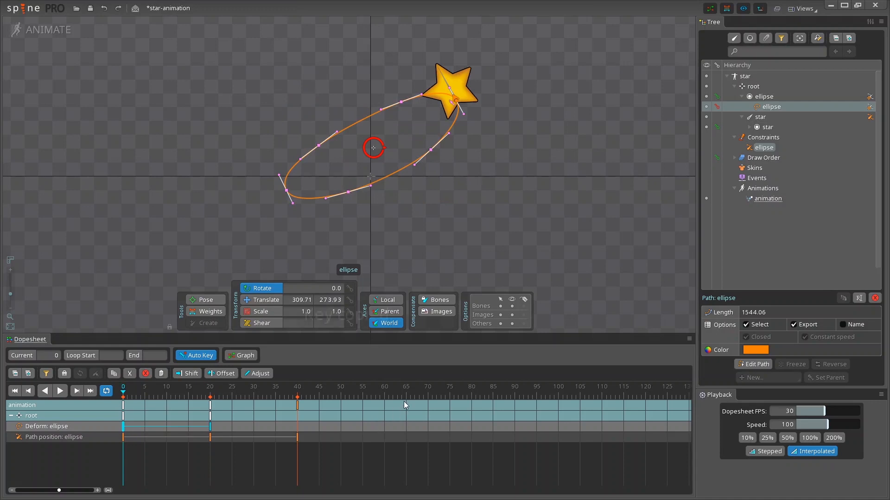
key(ctrl+c)
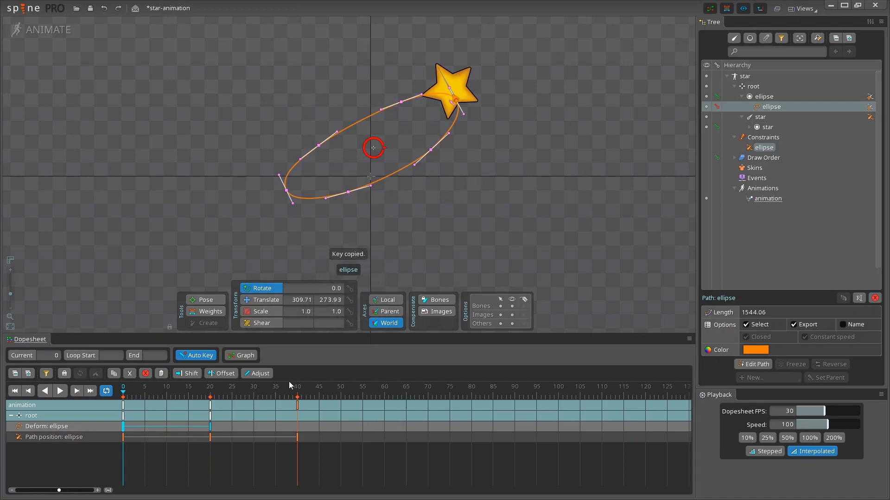
click(297, 392)
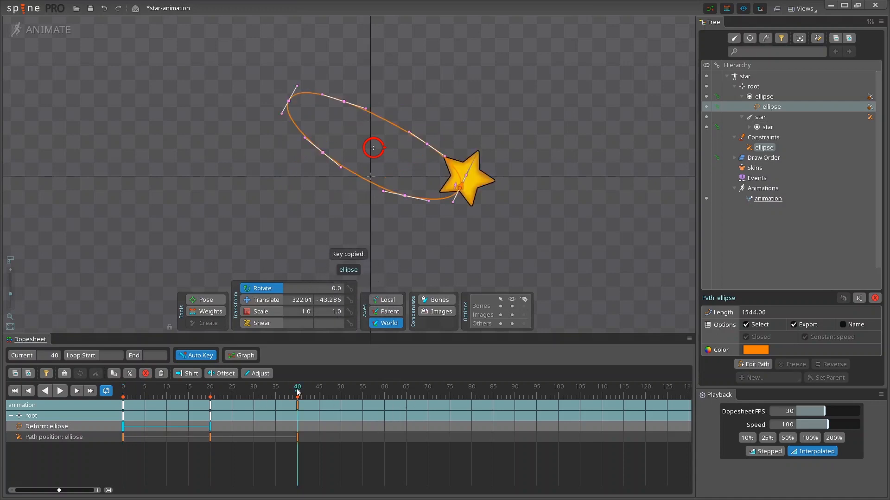
key(ctrl+v)
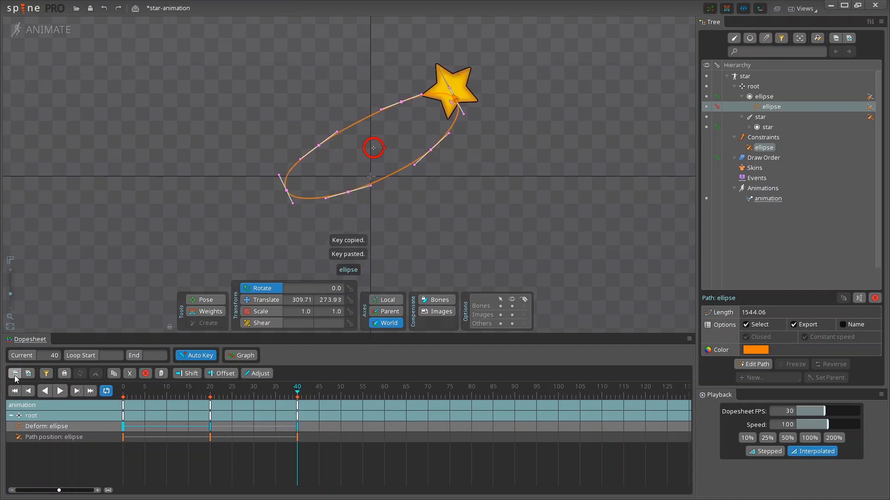
click(57, 394)
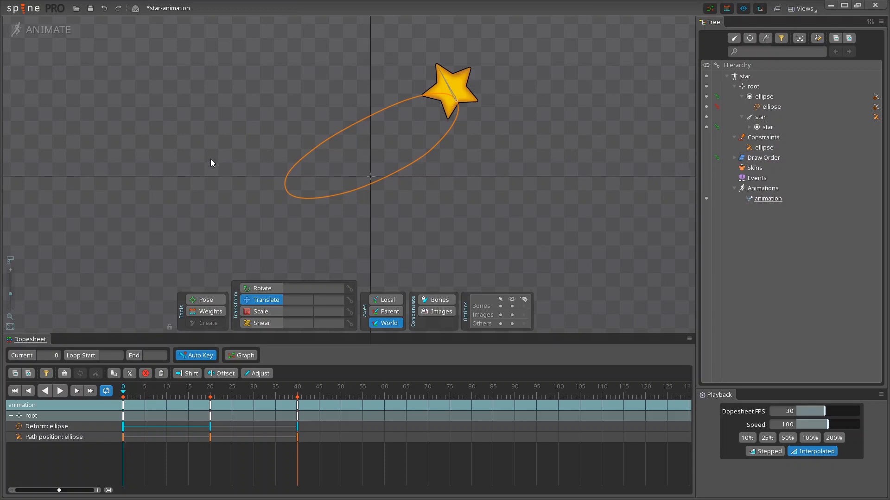
- Return to Setup mode and duplicate the star bone
click(34, 30)
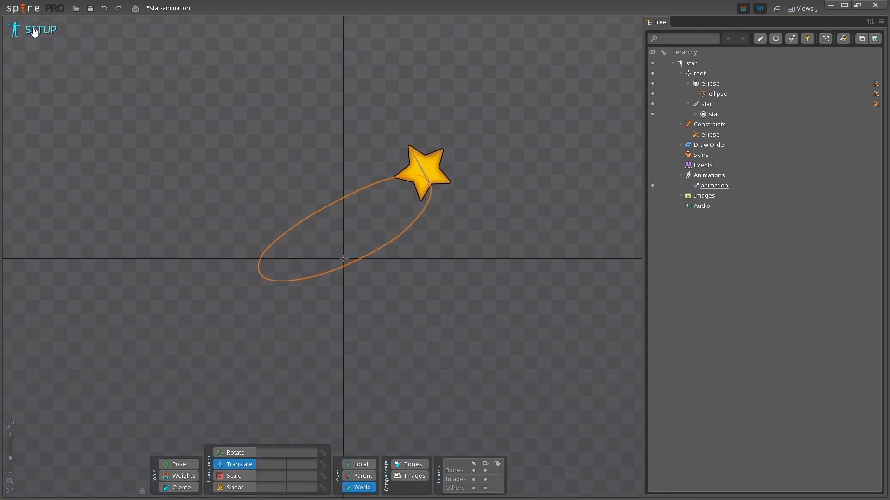
click(425, 177)
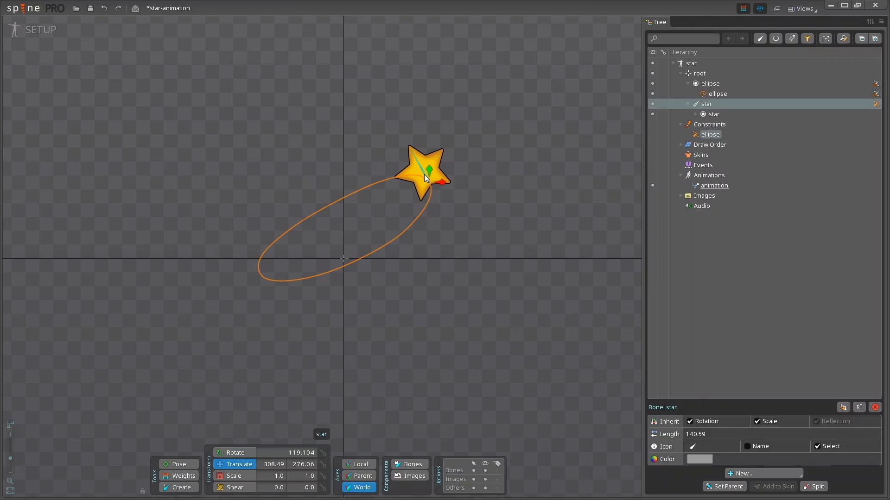
click(843, 407)
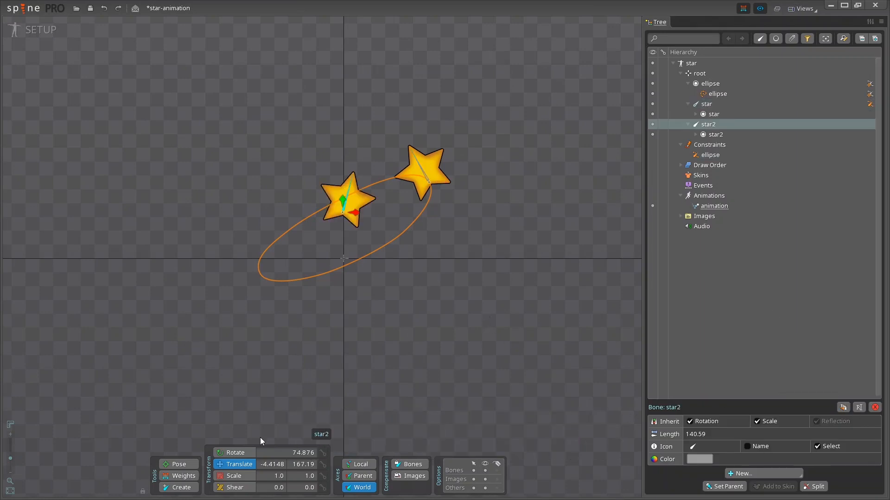
- Set the duplicated star bone's scale to 0.7 on both axes
click(281, 476)
text(0.7)
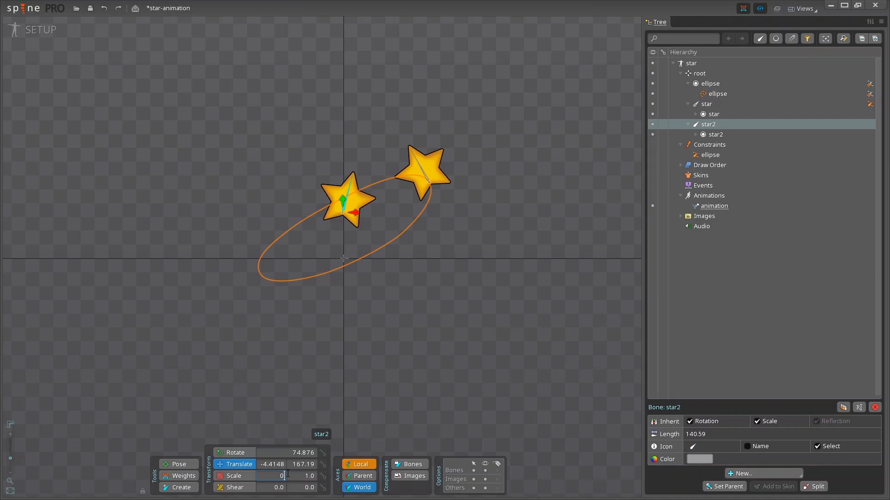
click(313, 476)
text(0)
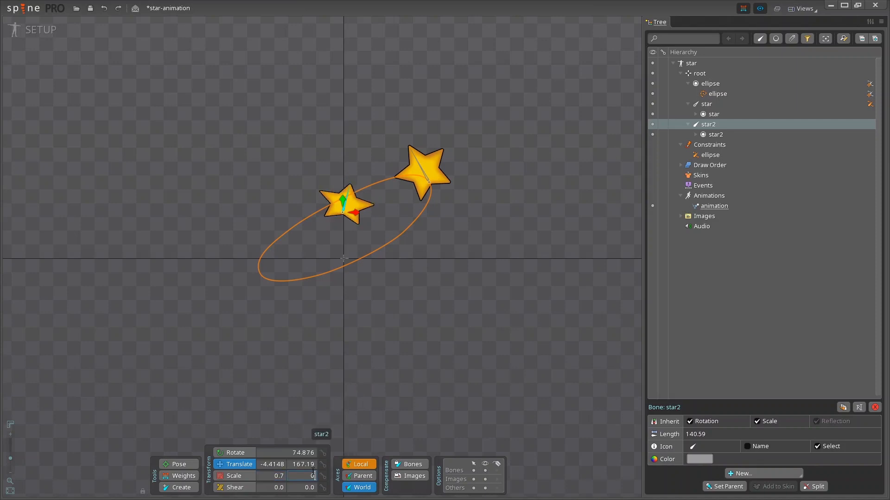
text(.7)
key(Return)
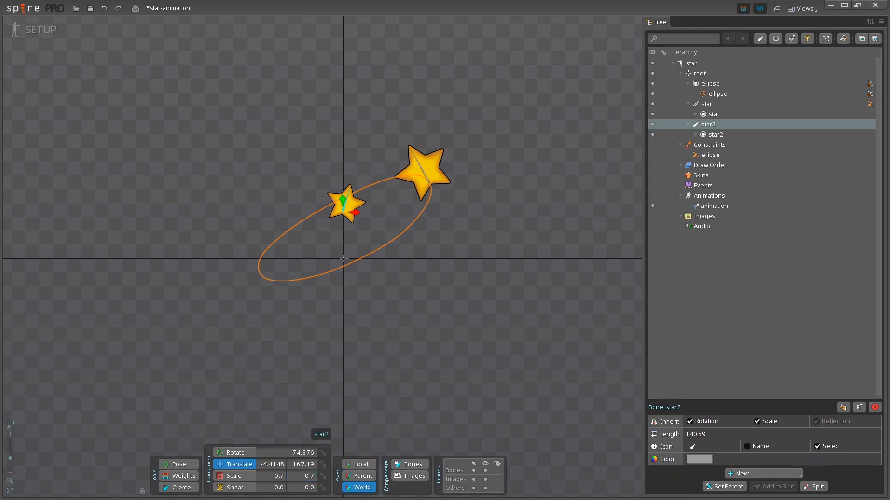
- Create a path constraint named "ellipse 2" on the star2 bone with the ellipse path as its target
click(744, 473)
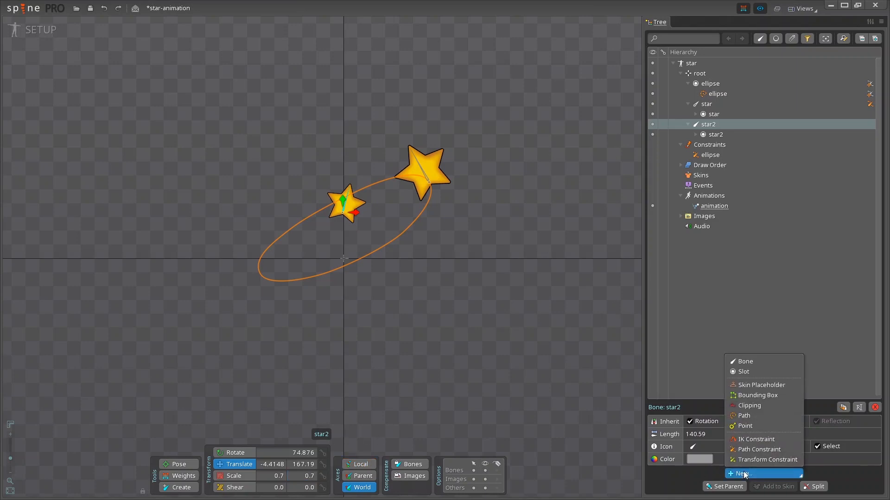
click(753, 449)
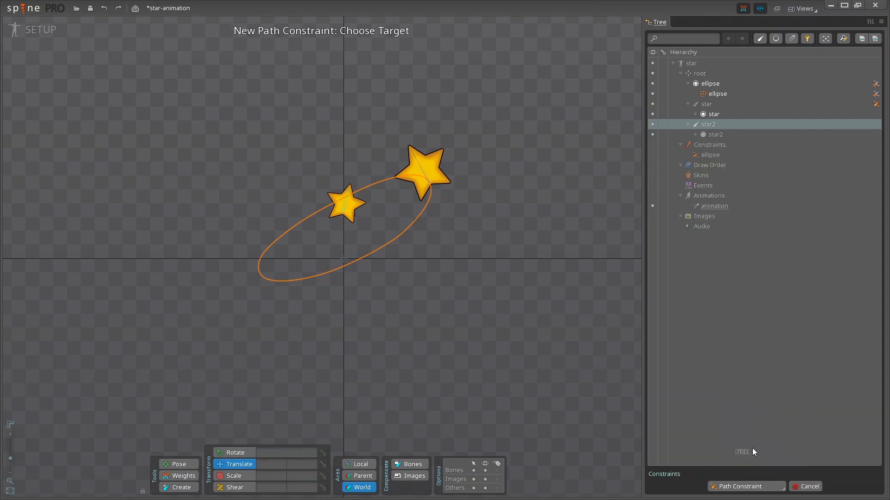
click(382, 245)
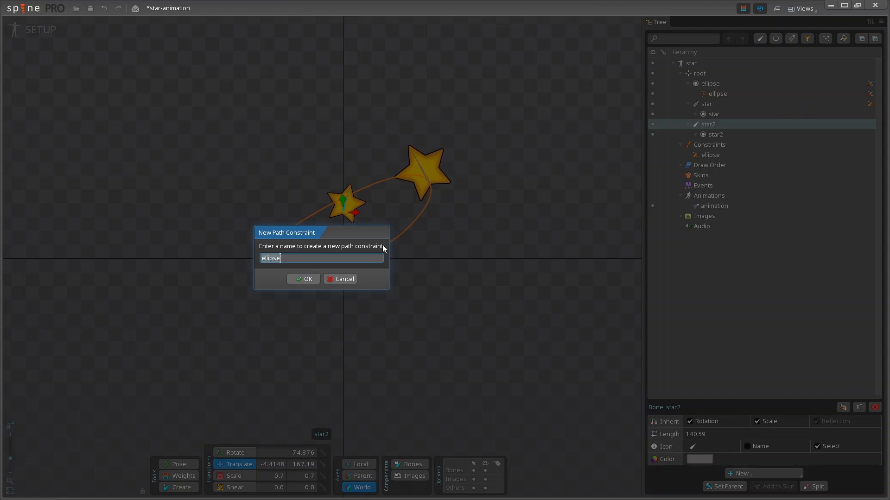
key(Right)
text(2)
key(Return)
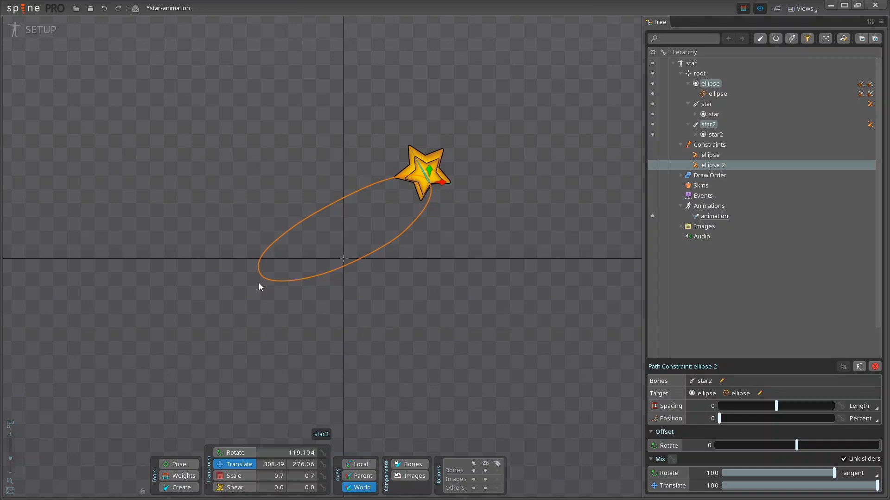
- In Animate mode, key the "ellipse 2" constraint's position at 50 on frame 0 and 100 on frame 20
click(42, 35)
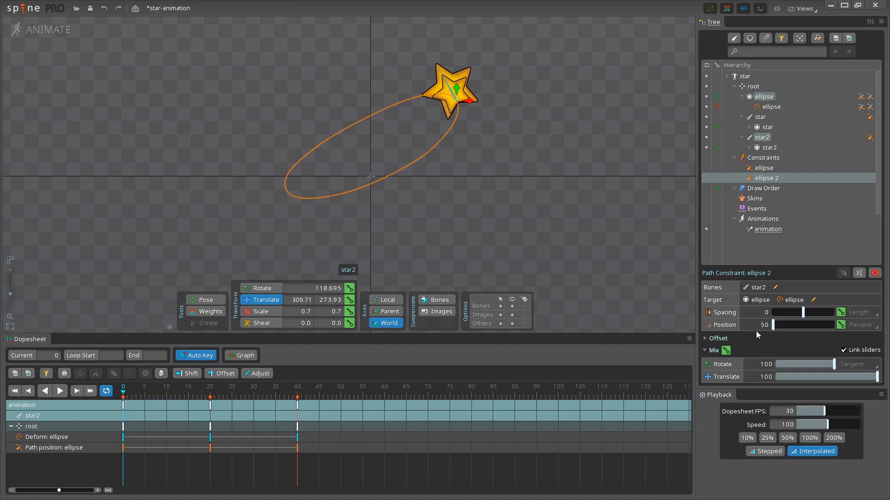
key(Return)
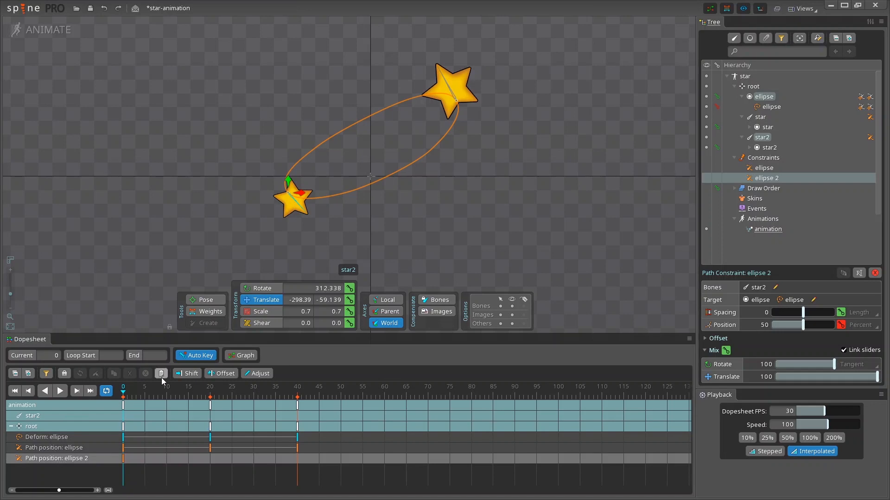
drag(129, 396, 210, 400)
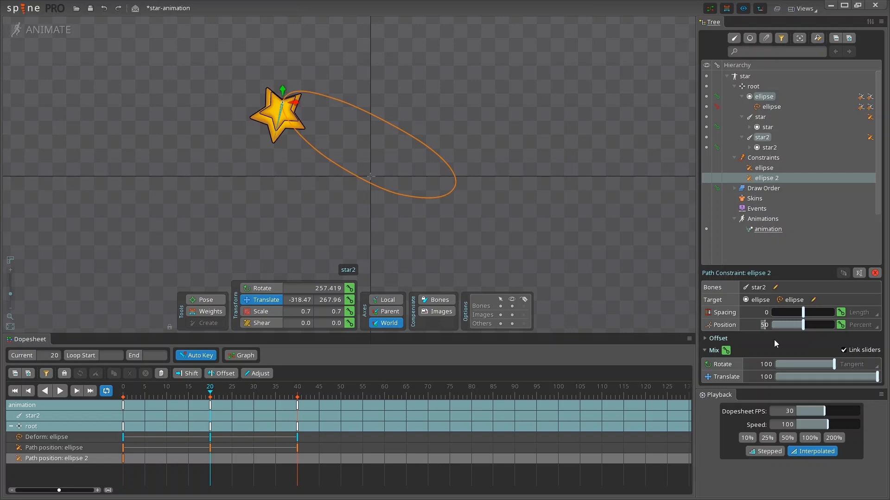
text(0)
key(Return)
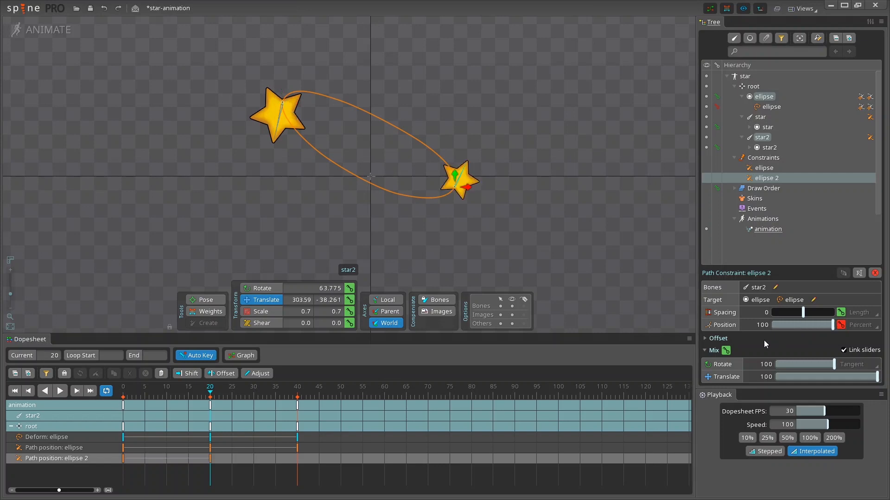
- Key the "ellipse 2" constraint's position at 50 on frame 40 and play the animation to check star2's motion
drag(213, 392, 297, 394)
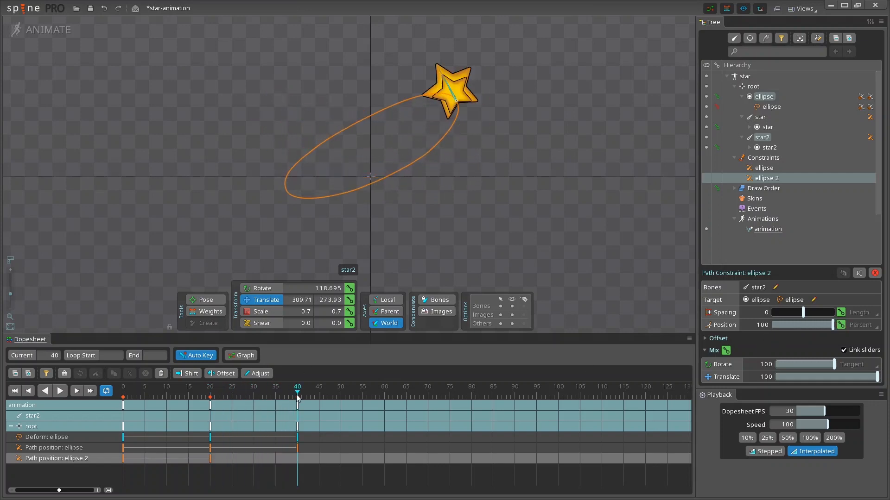
click(756, 328)
text(50)
key(Return)
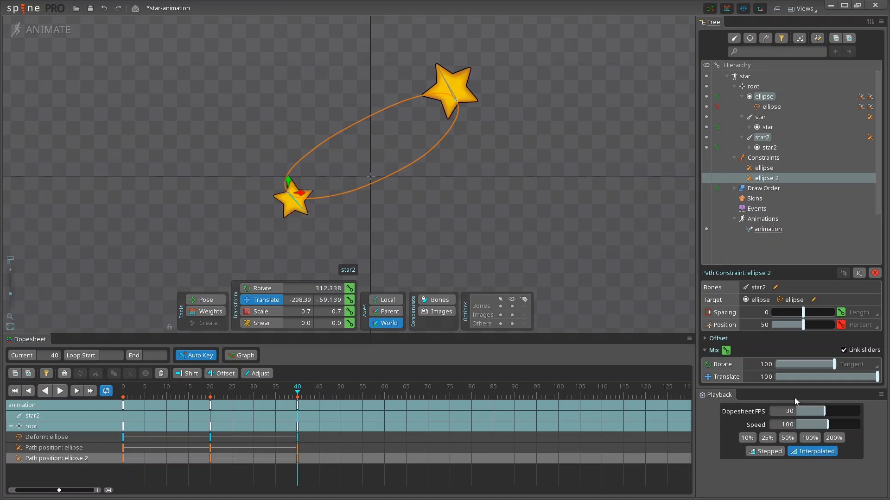
click(60, 391)
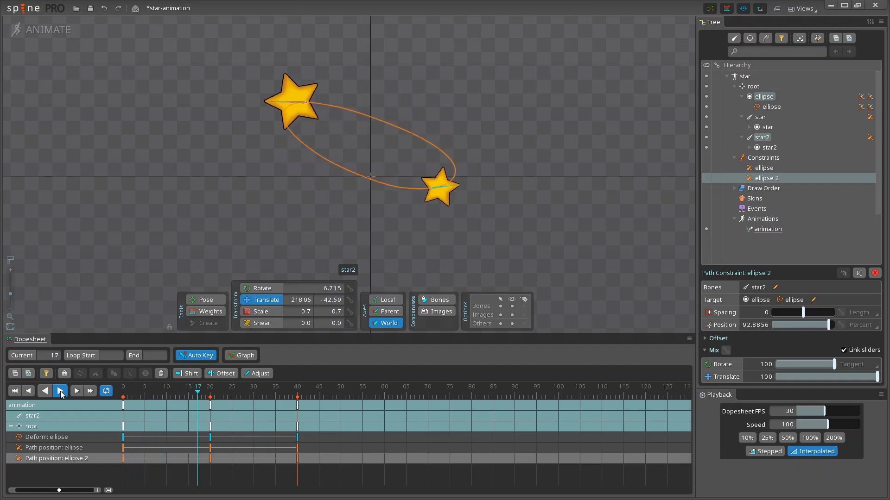
click(61, 391)
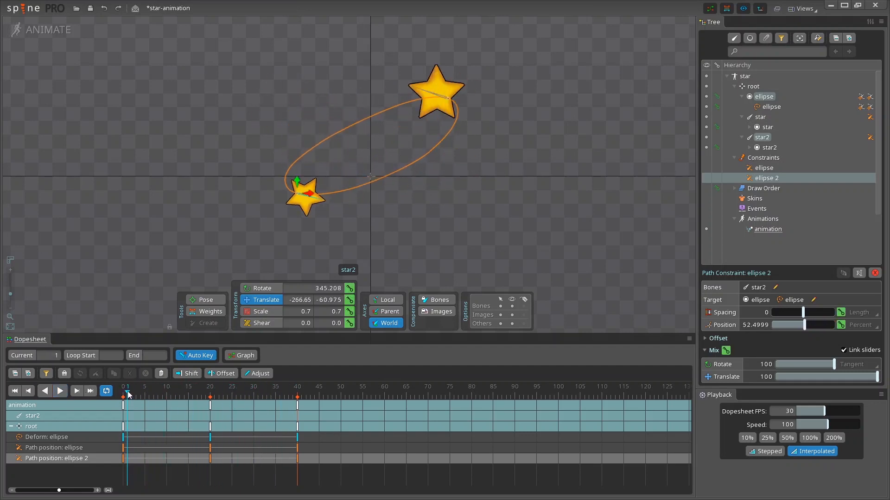
- Change the "ellipse 2" constraint's position on frame 40 so star2 keeps circling opposite the larger star, and preview the animation
drag(129, 397, 297, 395)
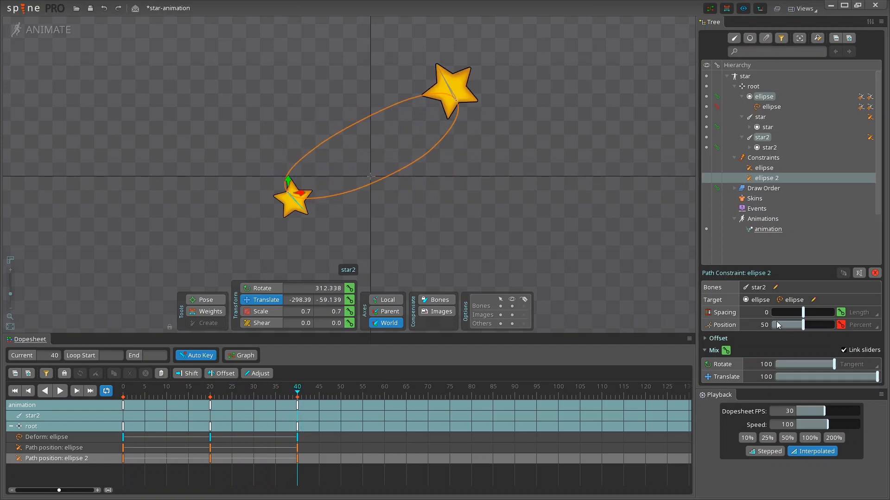
click(761, 326)
key(Return)
click(63, 394)
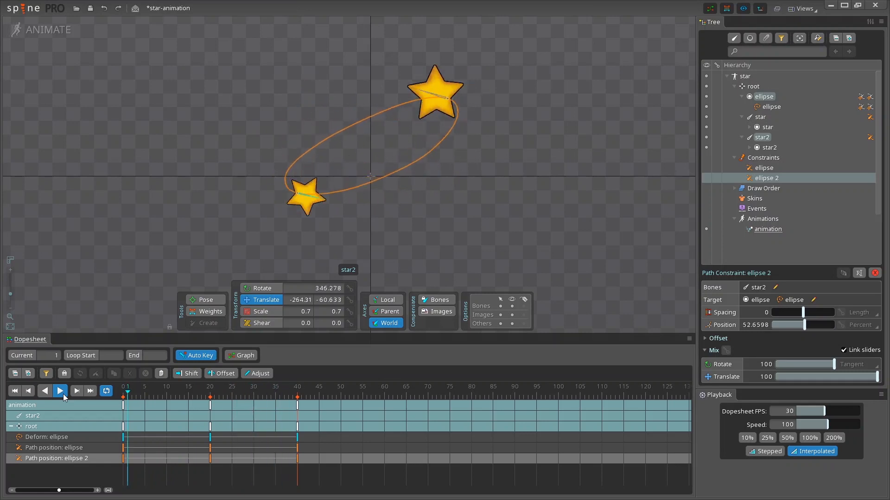
click(63, 394)
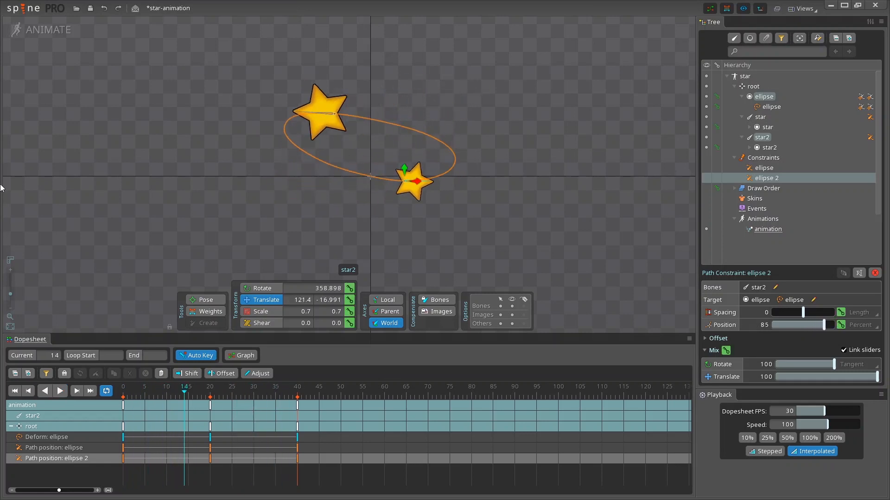
- Hide the ellipse path's slot in Setup mode, then play the animation in Animate mode without the path showing
click(33, 29)
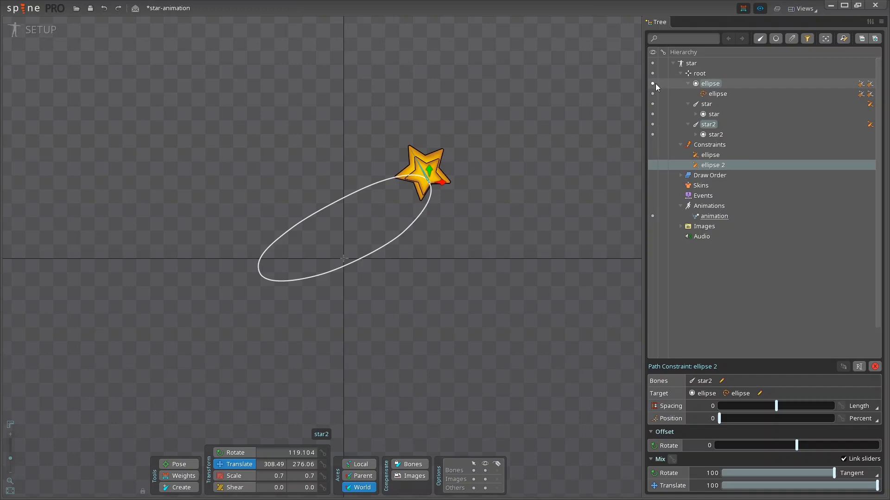
click(655, 94)
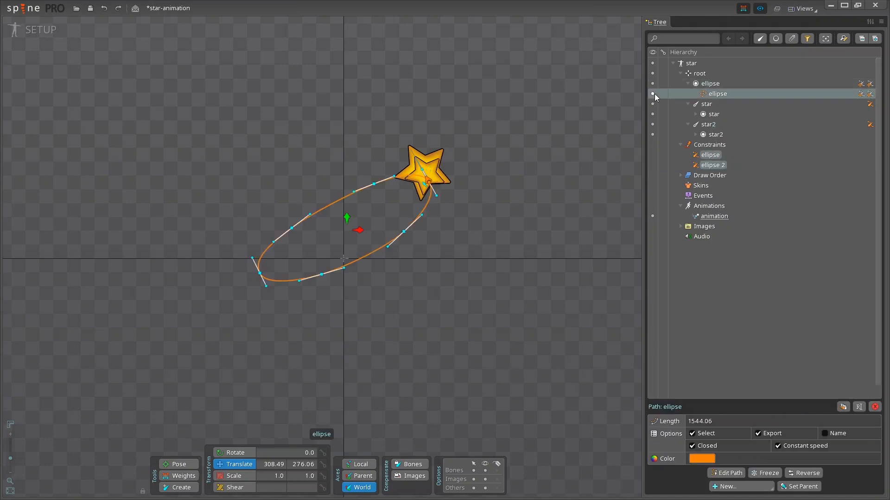
click(653, 84)
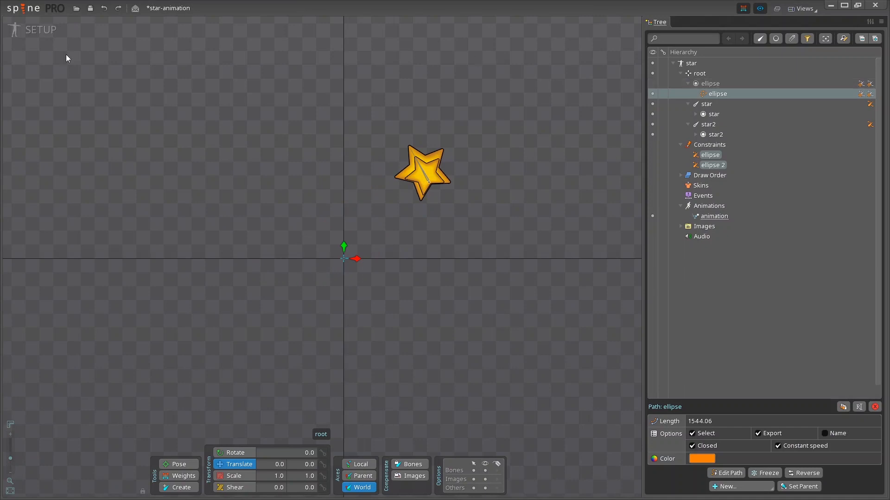
click(15, 33)
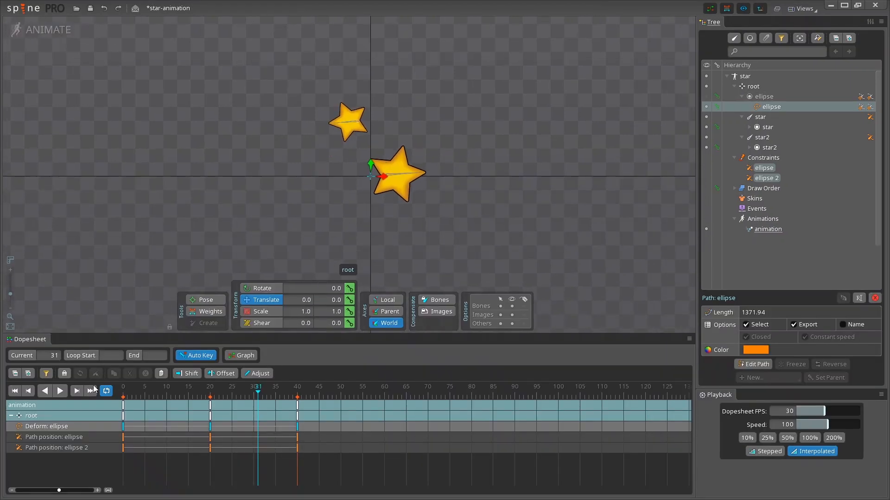
click(61, 391)
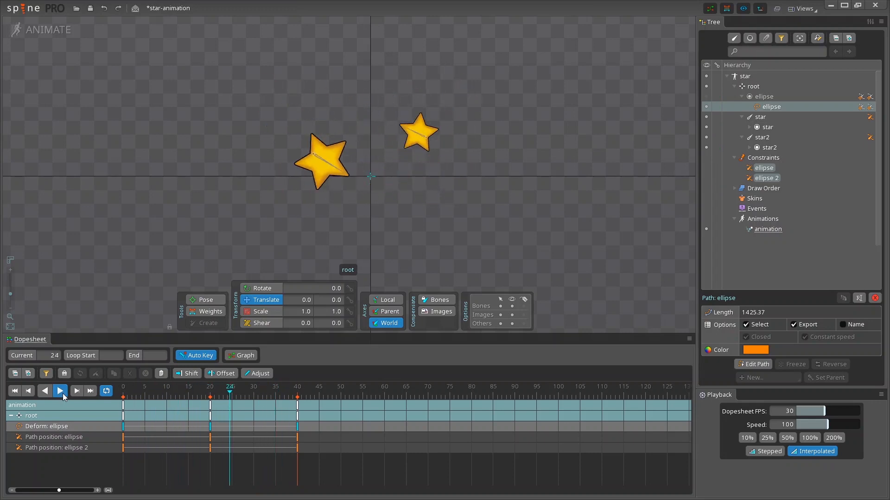